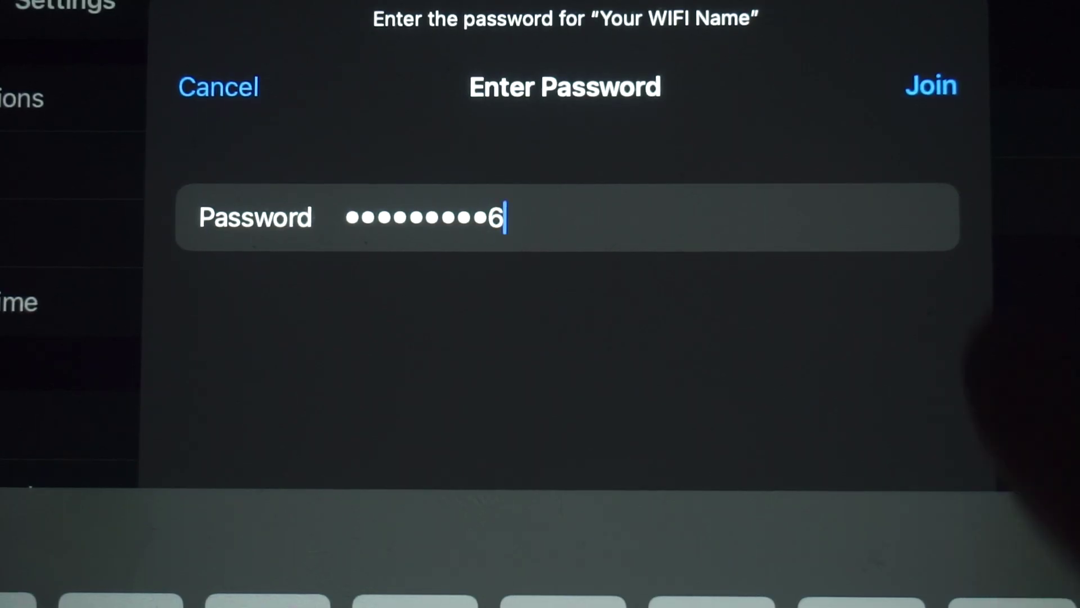
# Join the iPad to 'Your WIFI Name' using the entered Wi-Fi password
pyautogui.click(931, 85)
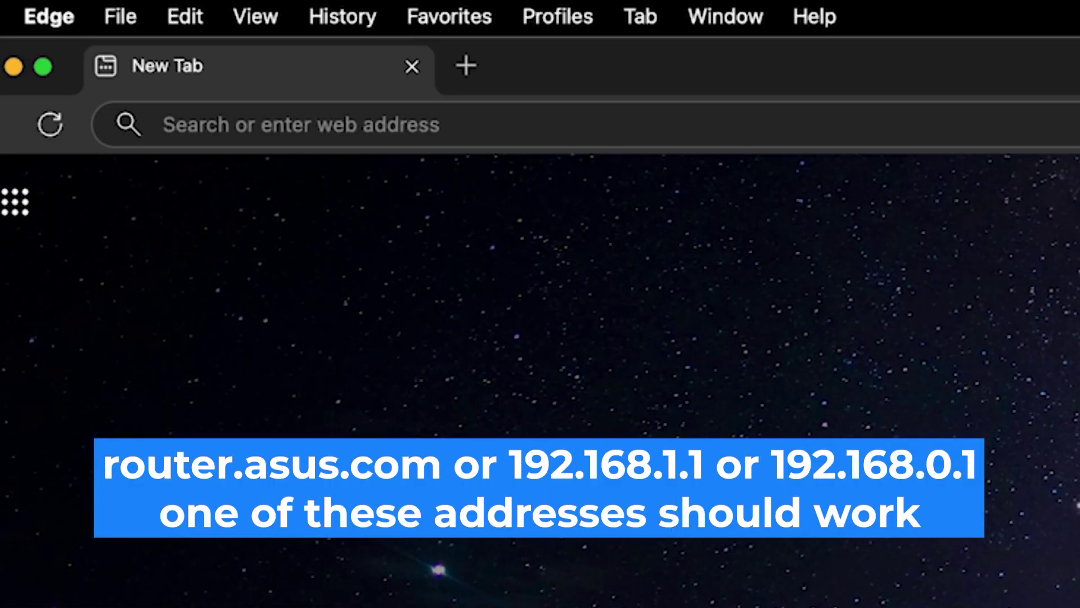
# Load the router's sign-in page at 192.168.0.1 in Edge
pyautogui.click(164, 124)
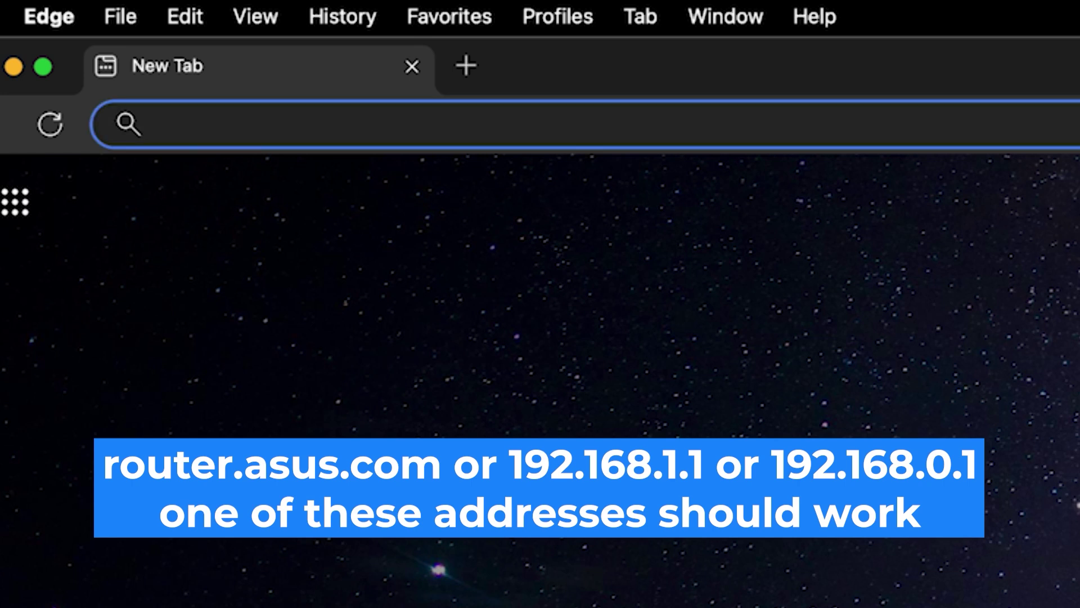
pyautogui.write('192.168.')
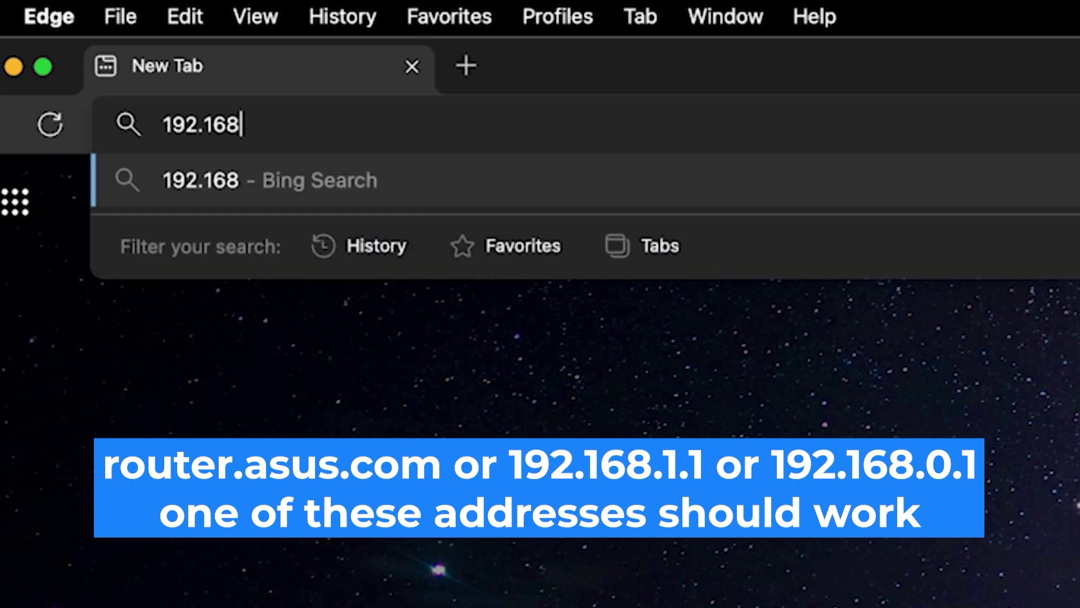
pyautogui.write('0.1')
pyautogui.press('Return')
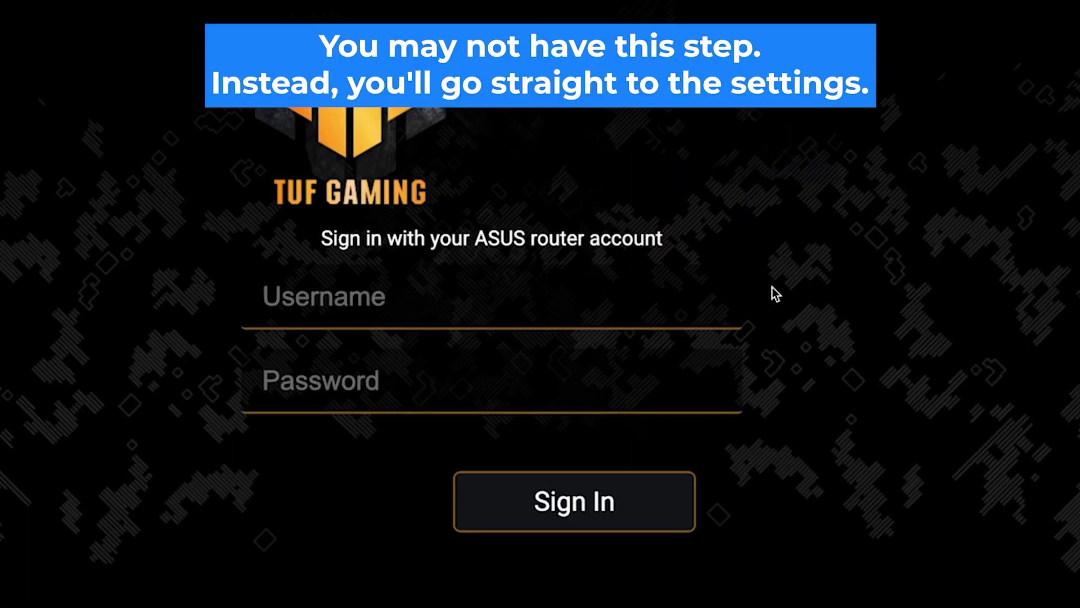
# Sign in to the router as admin with the router password, retrying until it succeeds
pyautogui.click(658, 309)
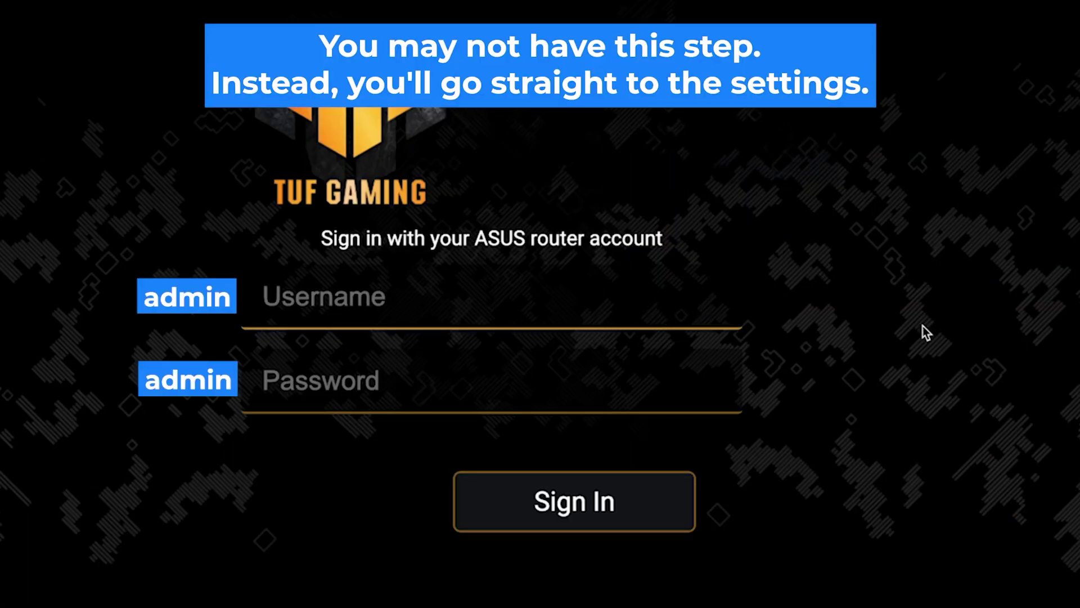
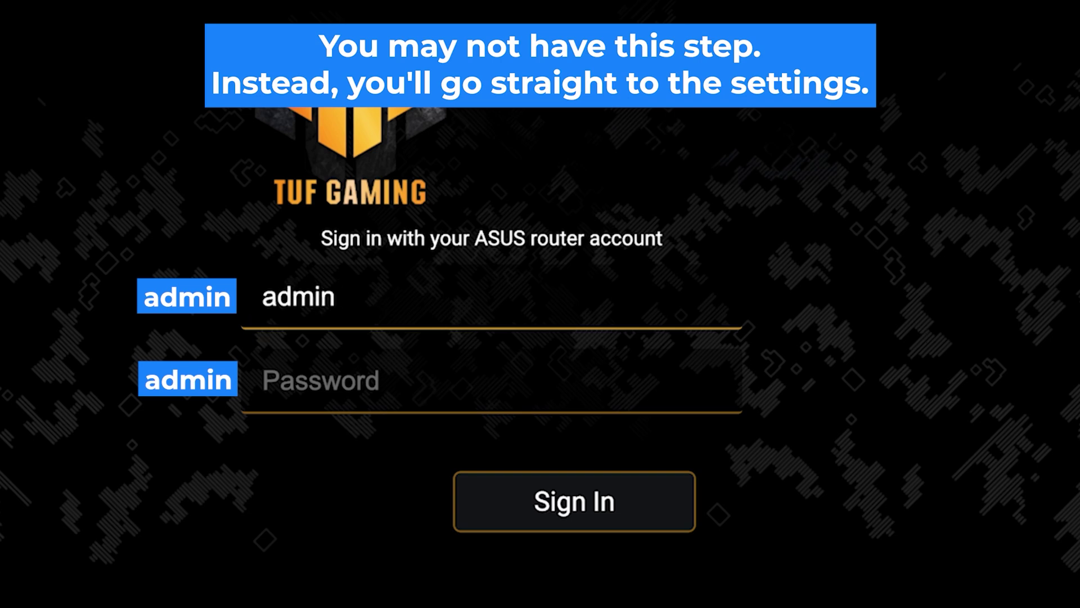
pyautogui.press('Tab')
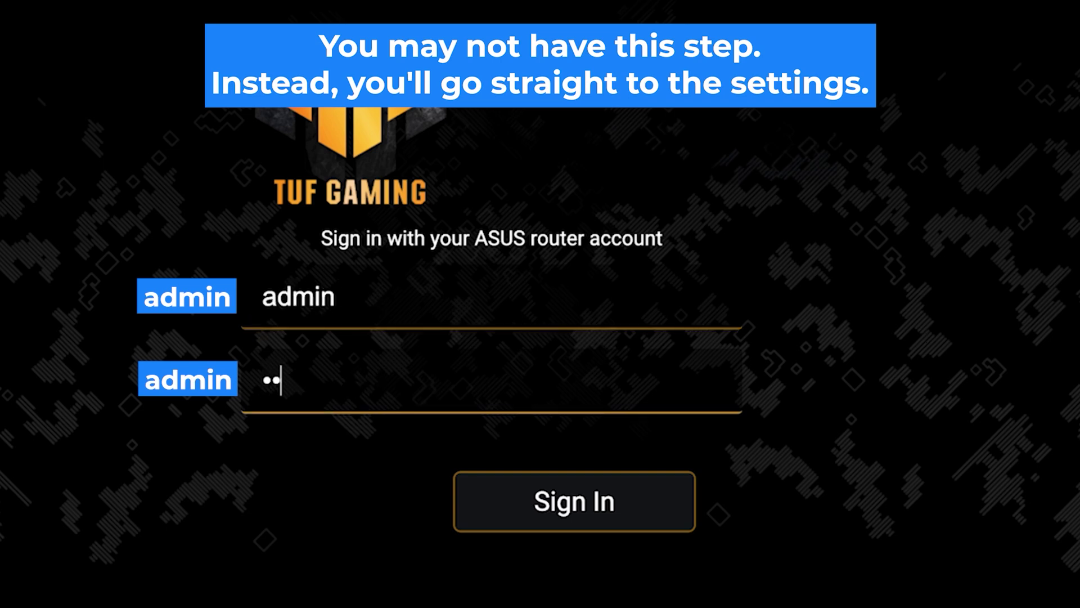
pyautogui.write('******')
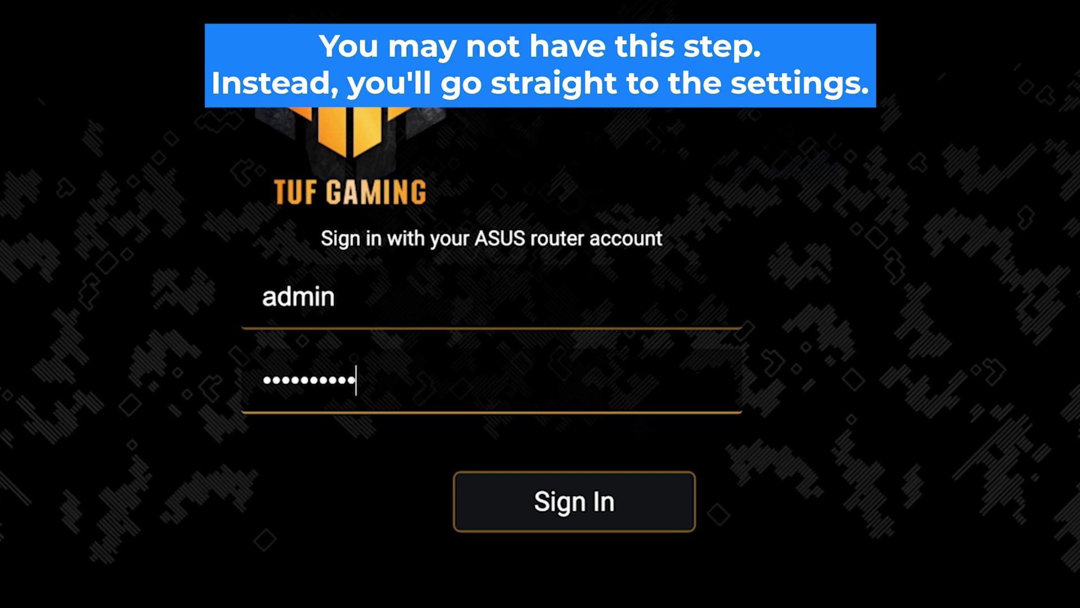
pyautogui.click(579, 516)
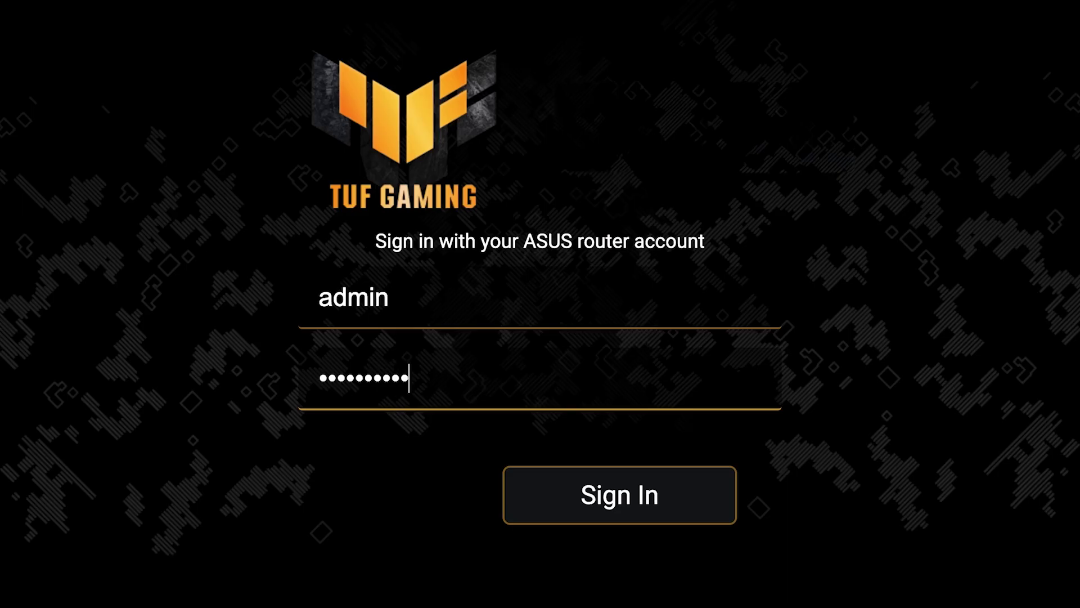
pyautogui.click(625, 510)
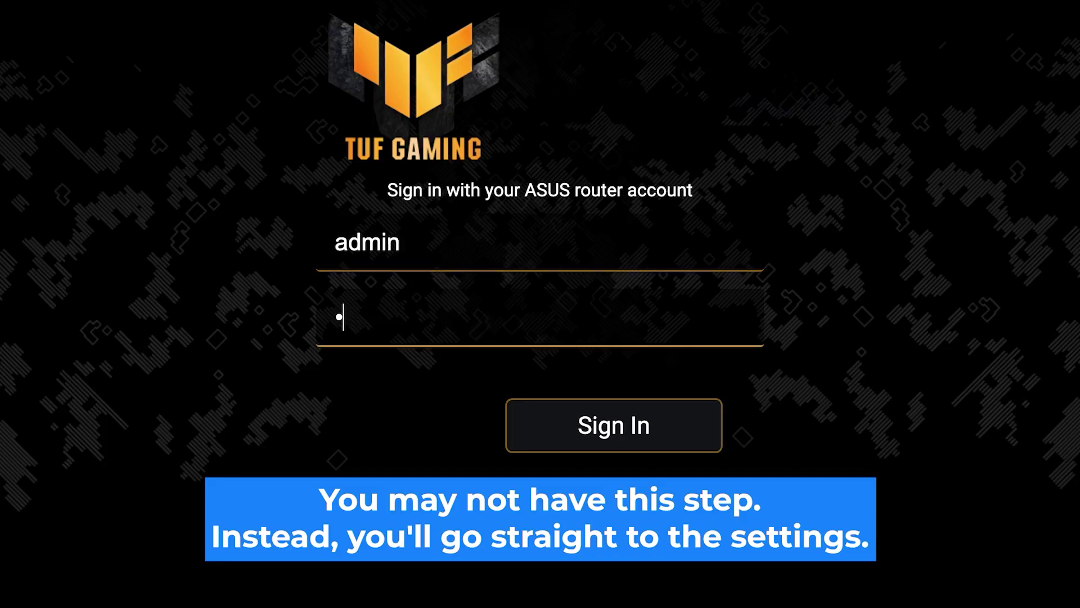
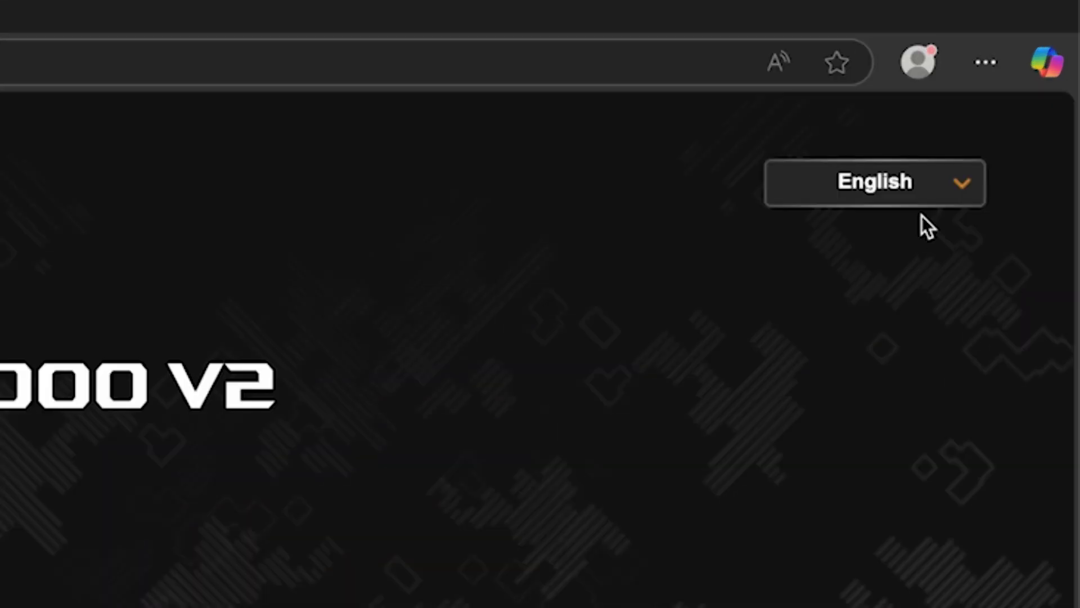
# Check the interface language list, then answer No to the ISP special-requirement question
pyautogui.click(1024, 96)
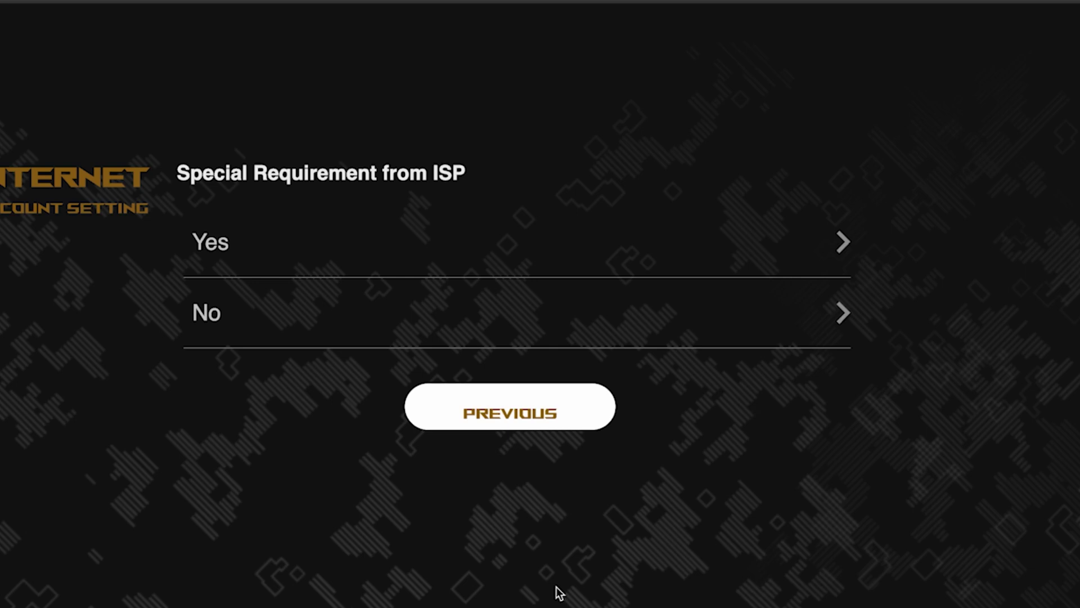
pyautogui.click(301, 317)
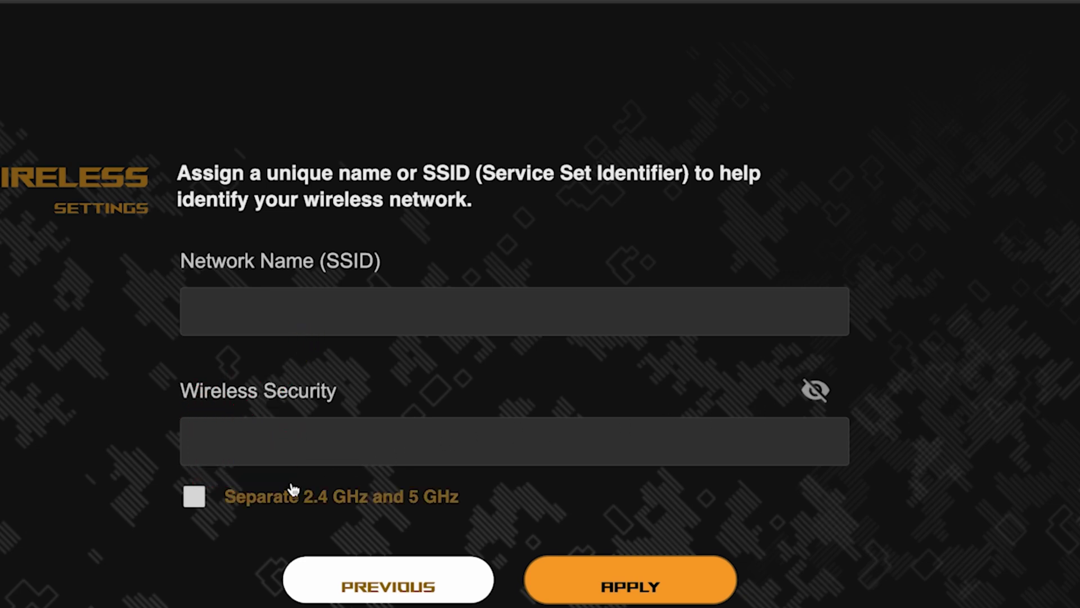
# Separate the 2.4 GHz and 5 GHz bands, name the network asus with a Wi-Fi password, and apply
pyautogui.click(194, 497)
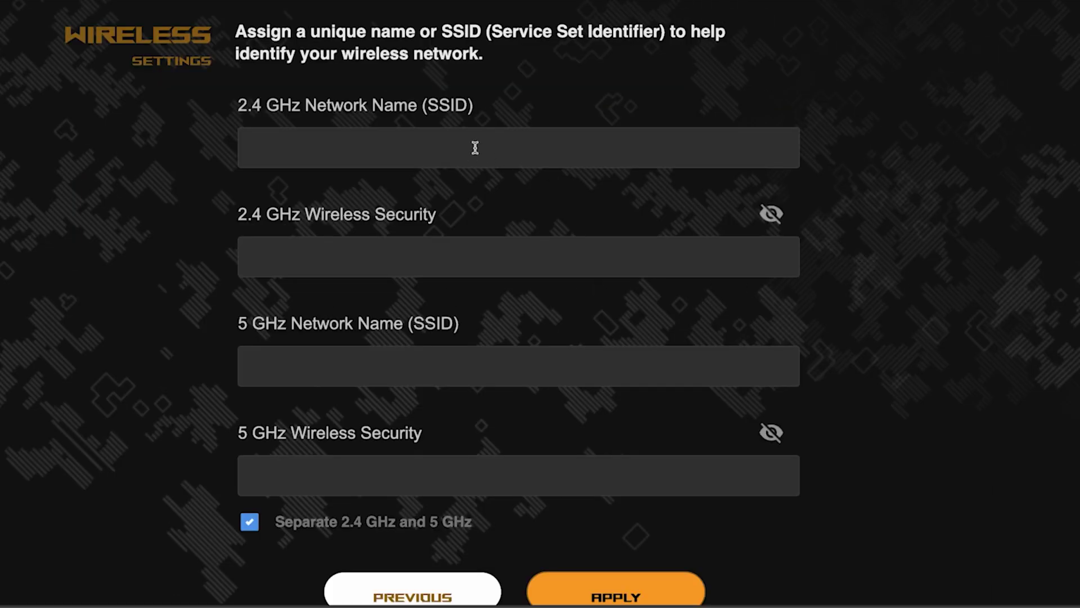
pyautogui.click(540, 146)
pyautogui.write('asus')
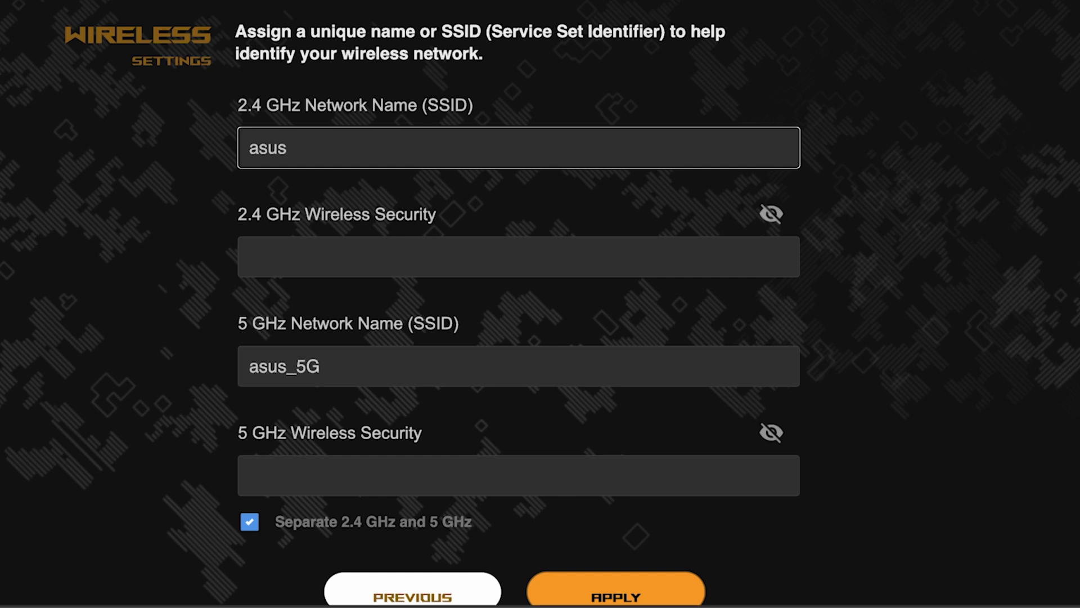
pyautogui.click(412, 249)
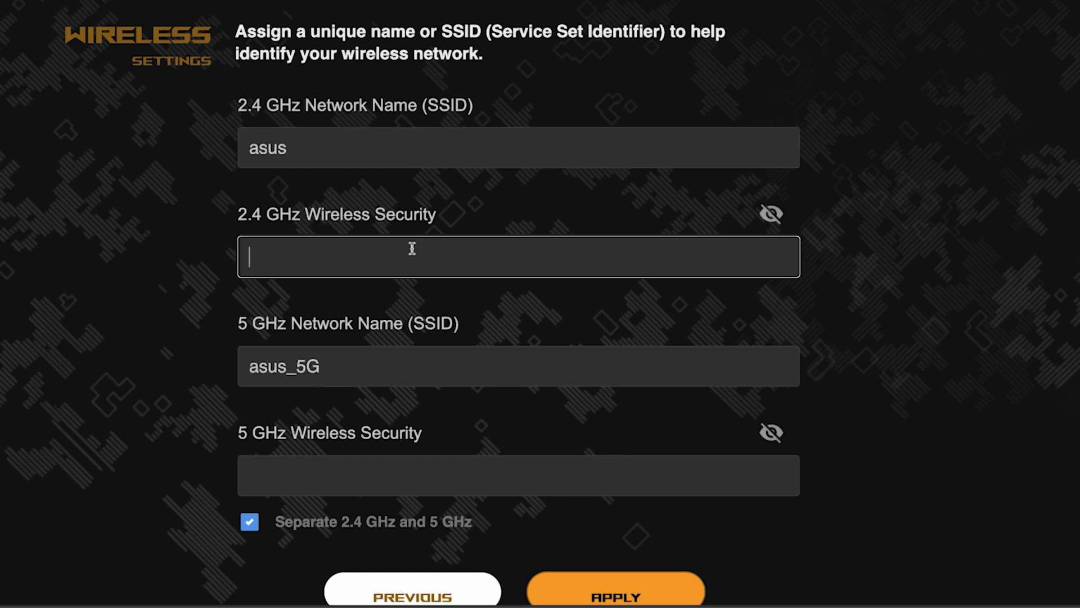
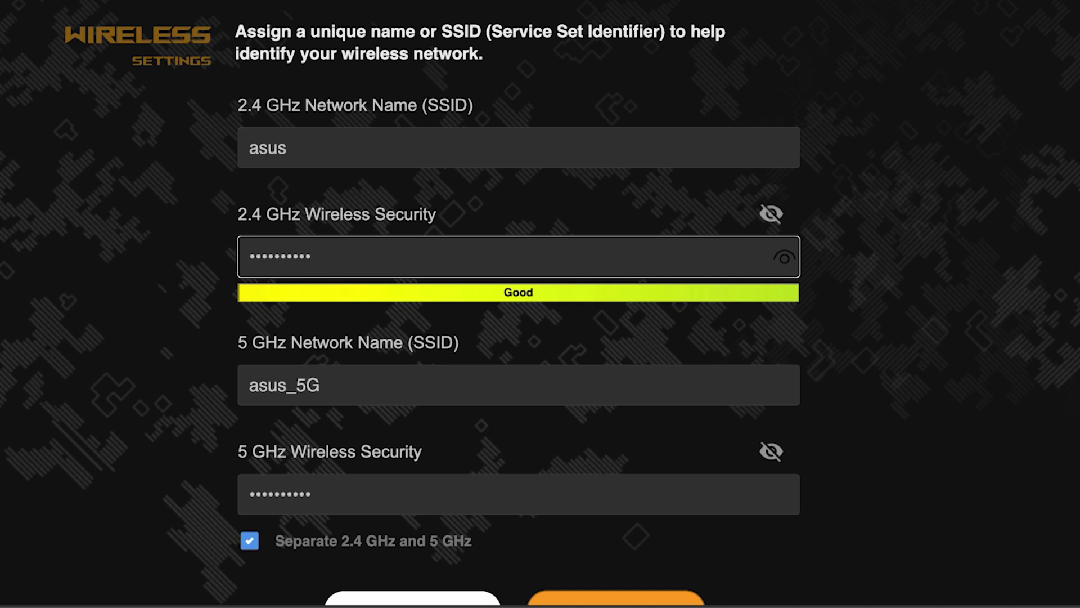
pyautogui.click(785, 260)
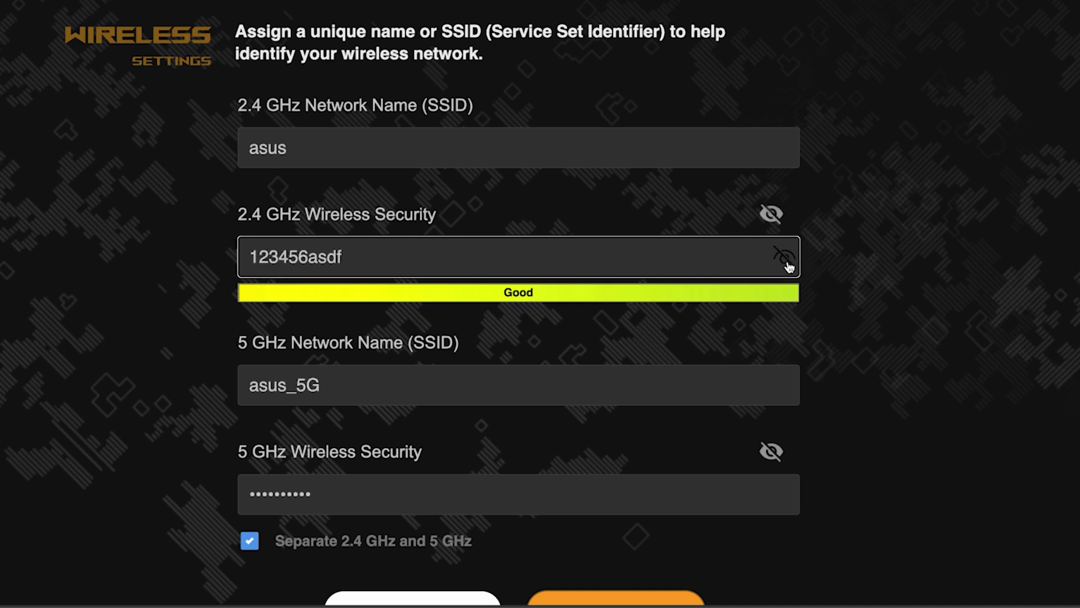
pyautogui.click(789, 264)
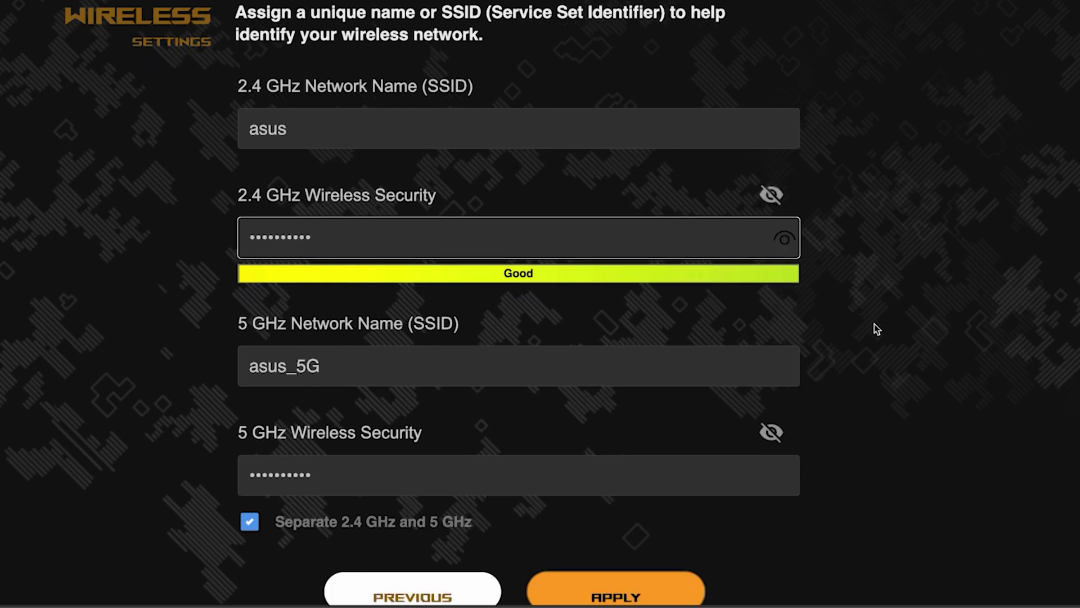
pyautogui.scroll(-3, 876, 328)
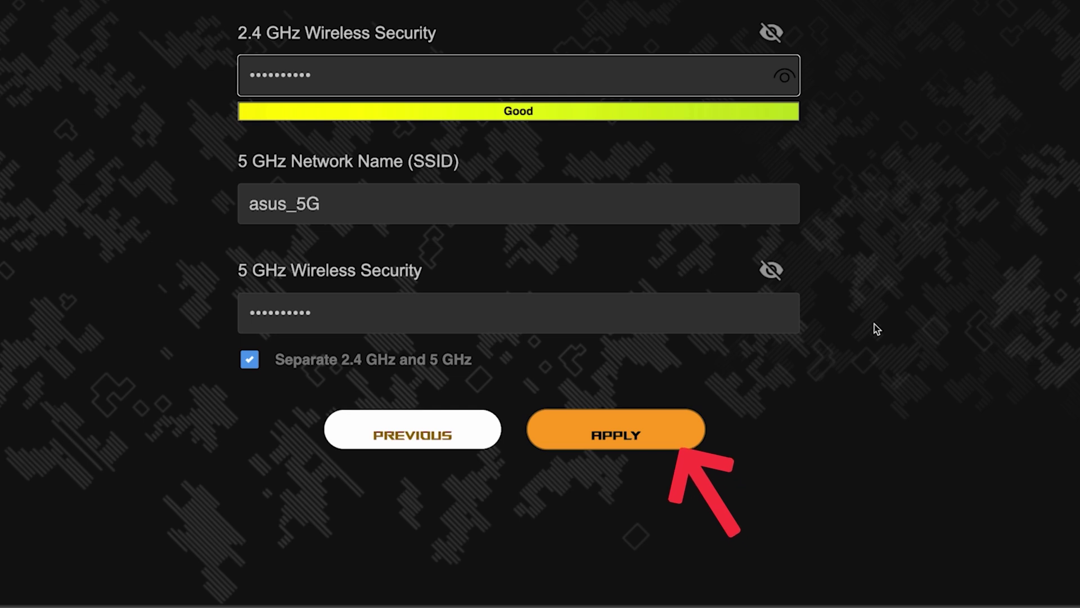
pyautogui.click(630, 432)
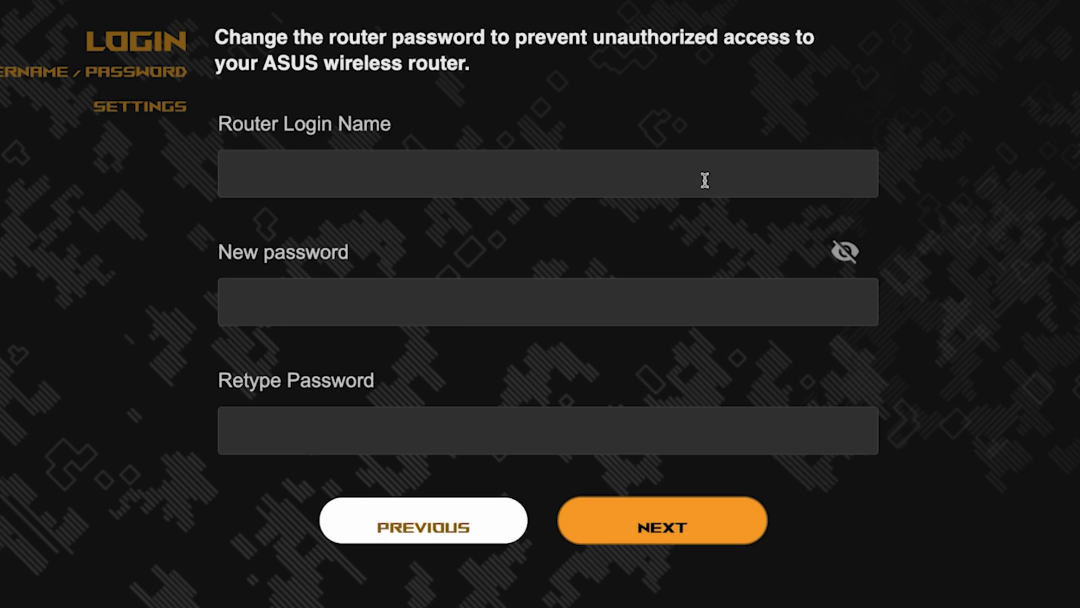
# Set the router login name to admin with a new, confirmed password, and continue
pyautogui.click(680, 176)
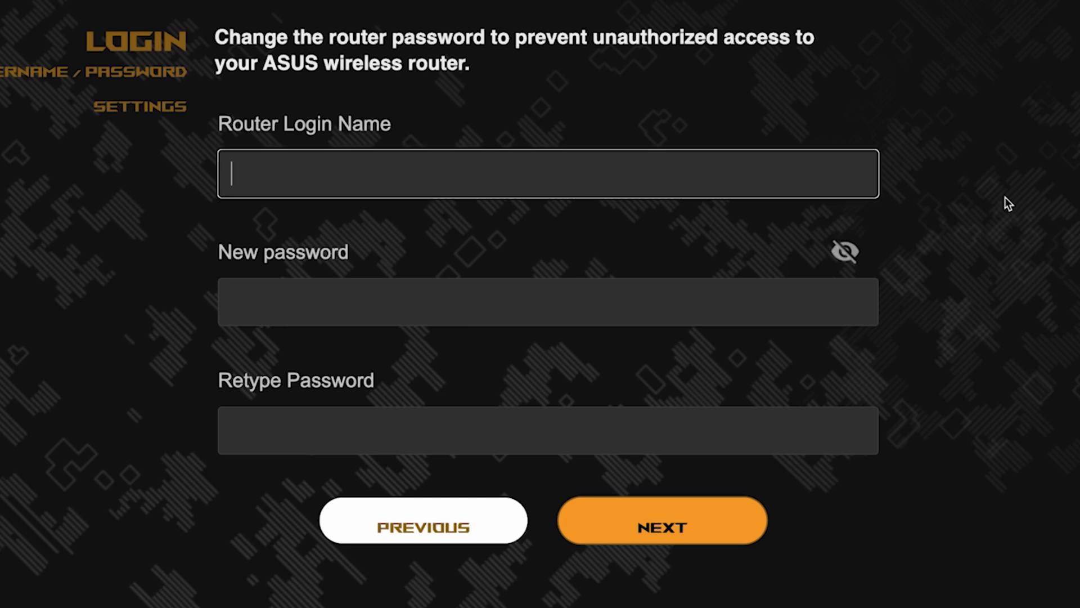
pyautogui.write('admin')
pyautogui.click(668, 307)
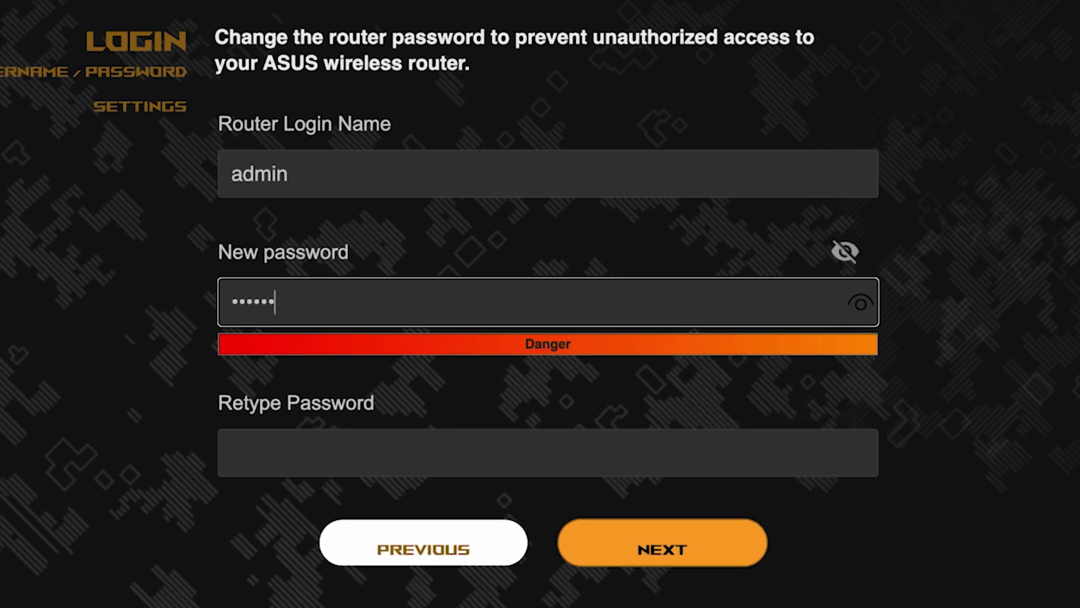
pyautogui.click(860, 304)
pyautogui.click(735, 454)
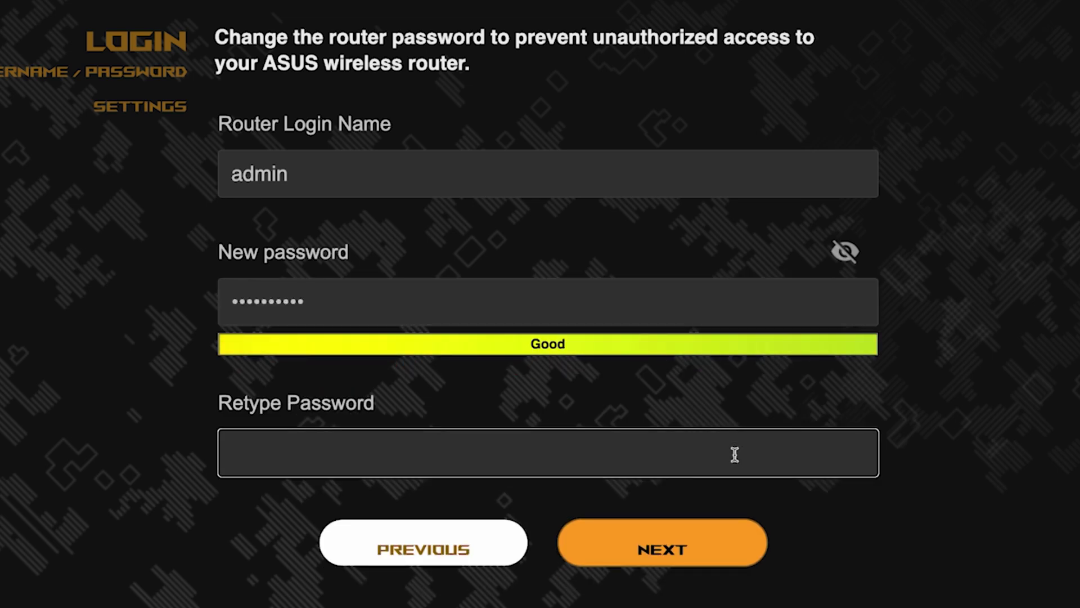
pyautogui.click(861, 455)
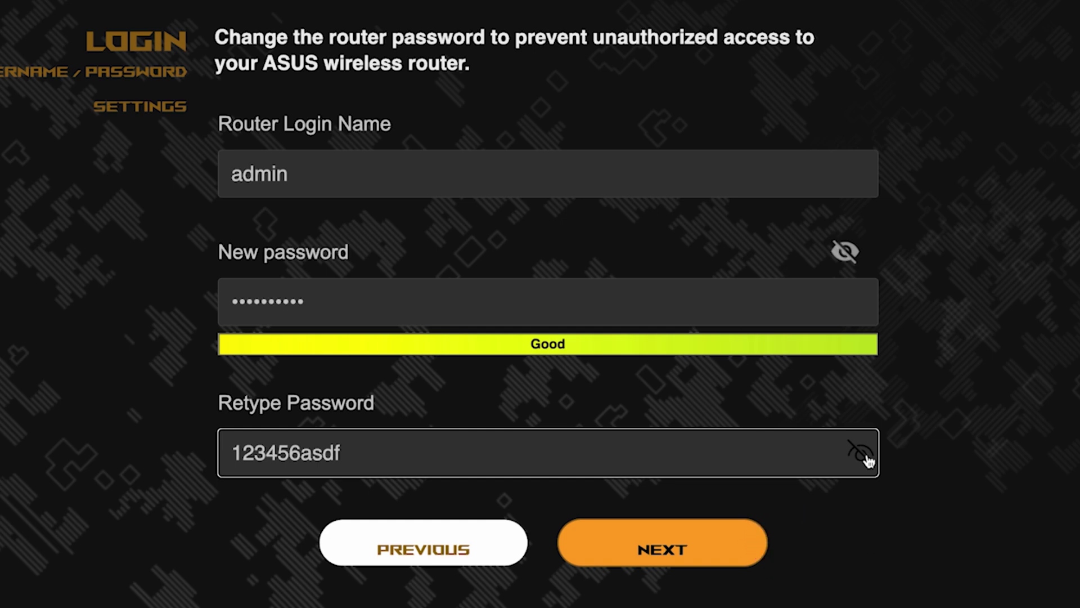
pyautogui.click(682, 544)
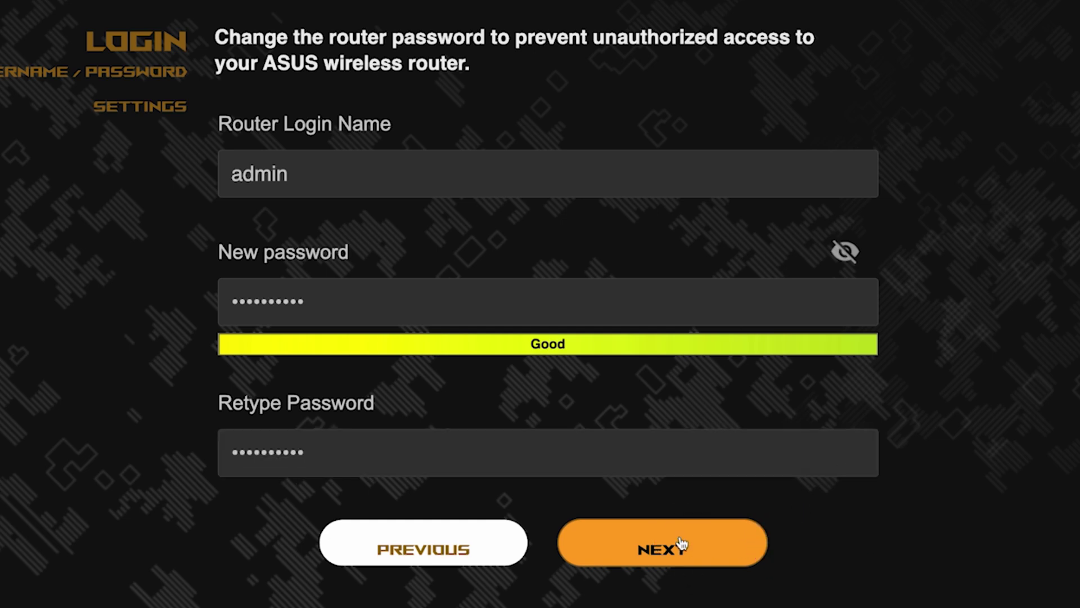
pyautogui.click(682, 543)
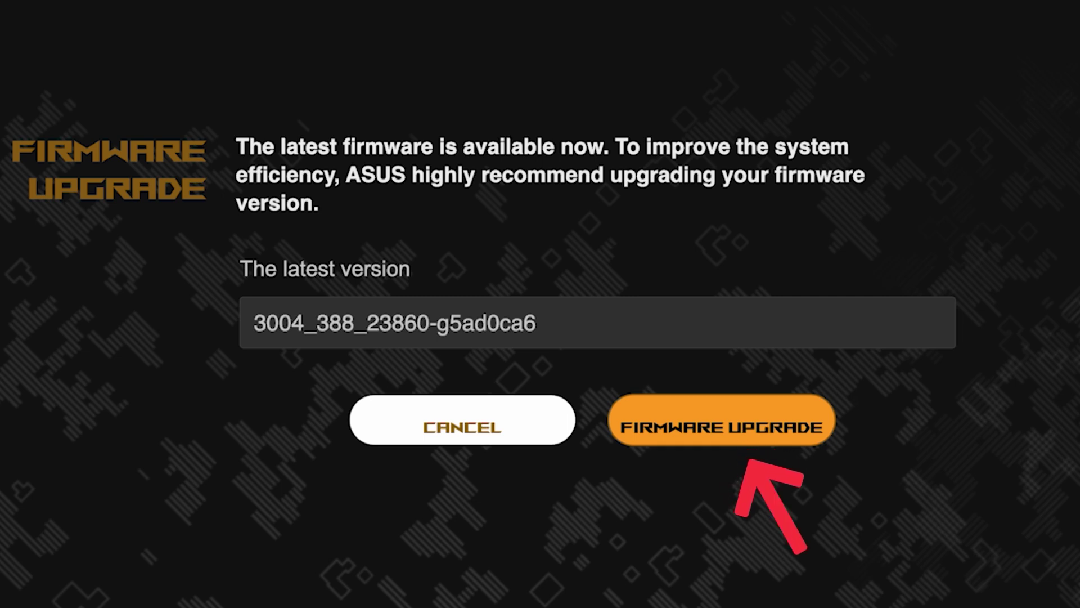
# Run the firmware upgrade check, then review the summary listing asus and asus_5G
pyautogui.click(742, 447)
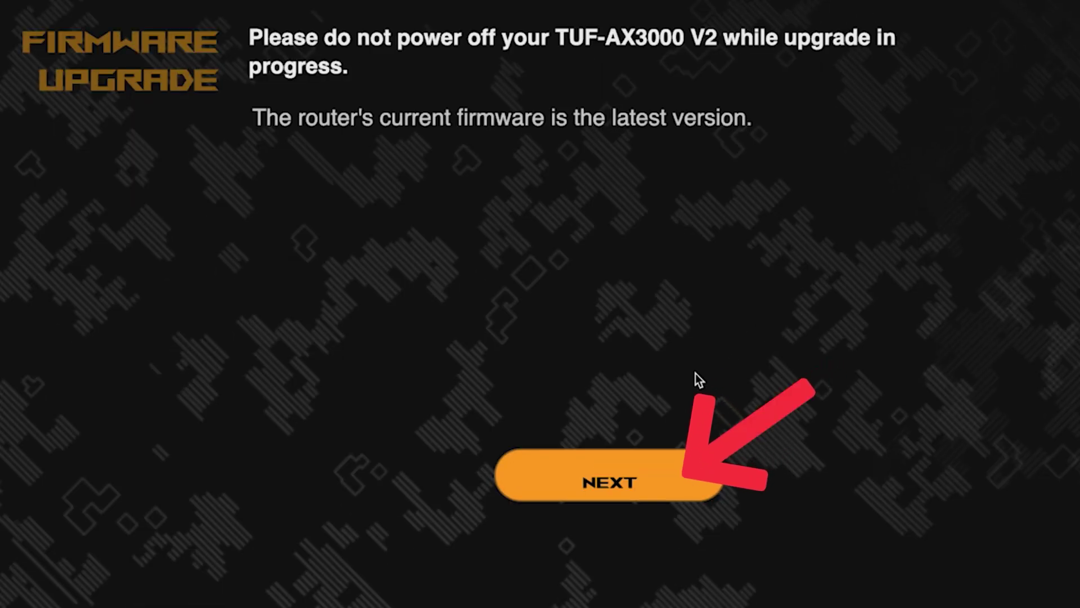
pyautogui.click(603, 482)
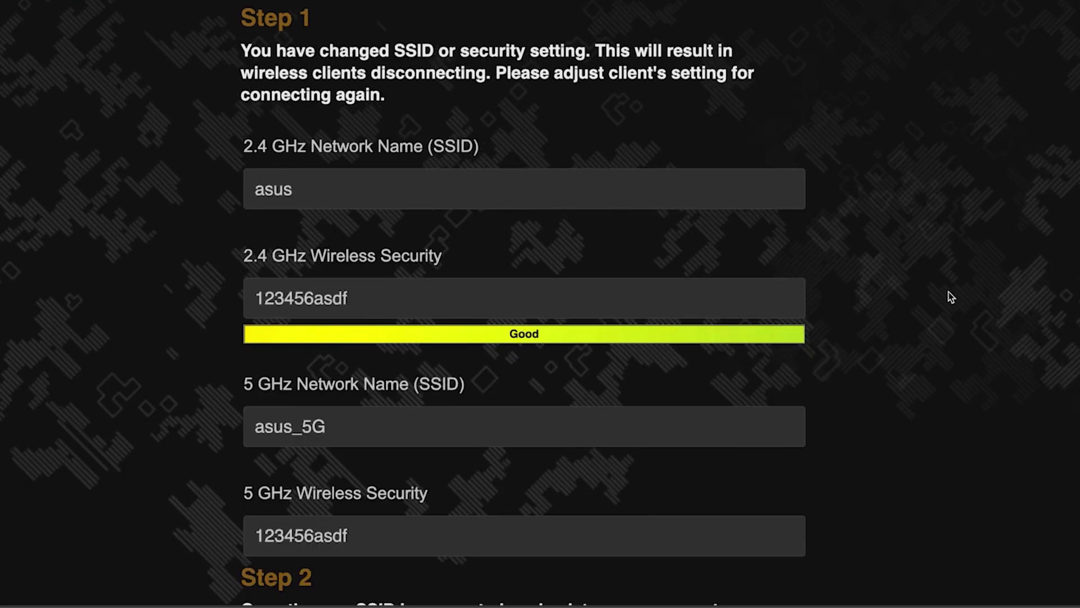
pyautogui.scroll(-5, 948, 292)
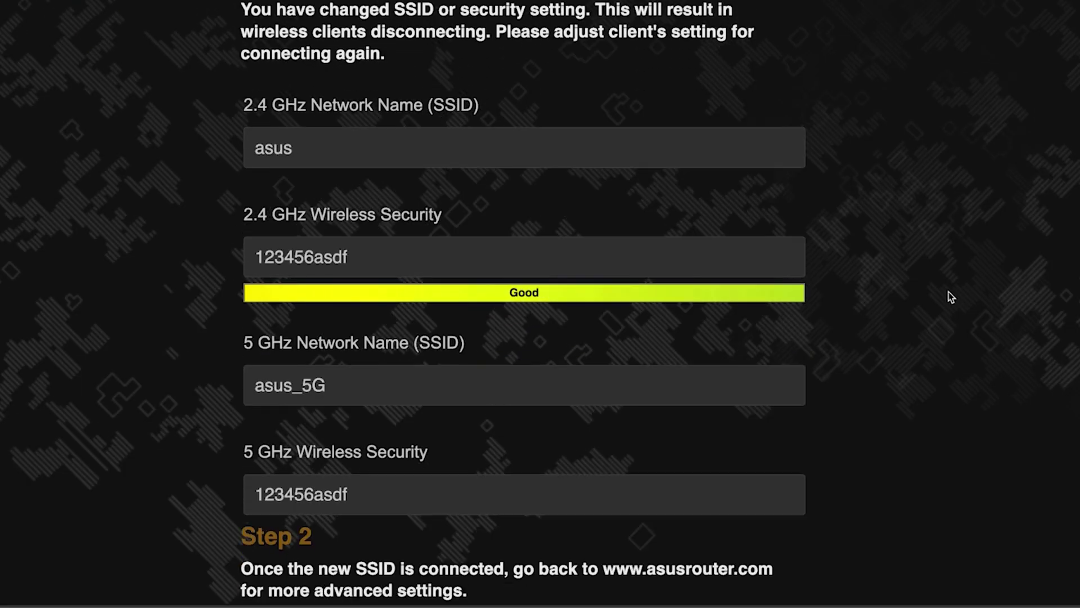
pyautogui.scroll(1, 949, 291)
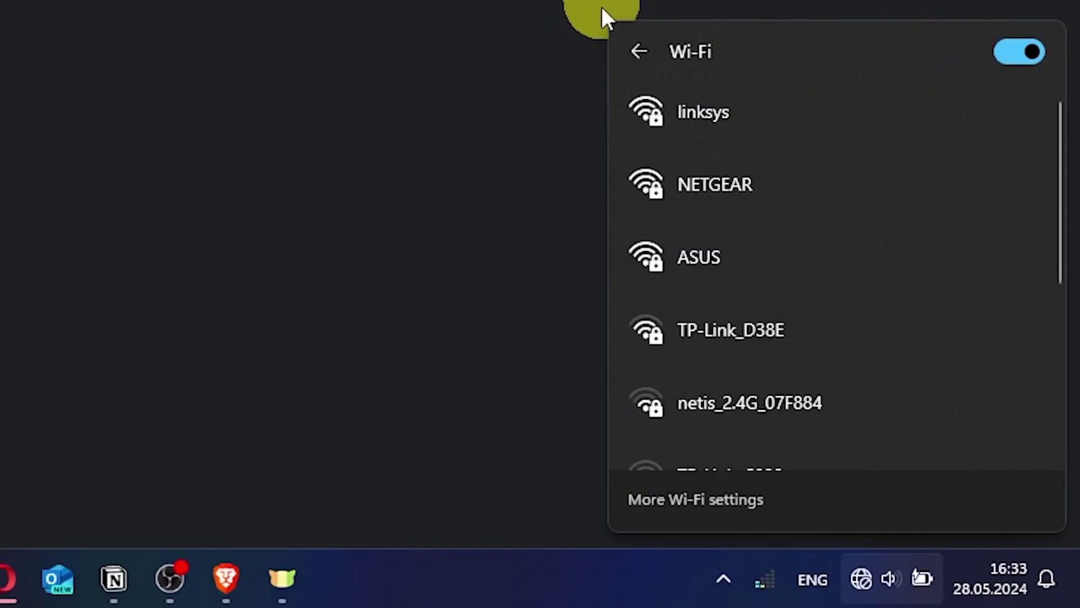
# Connect Windows to the ASUS Wi-Fi network with its security key
pyautogui.click(727, 254)
pyautogui.click(904, 371)
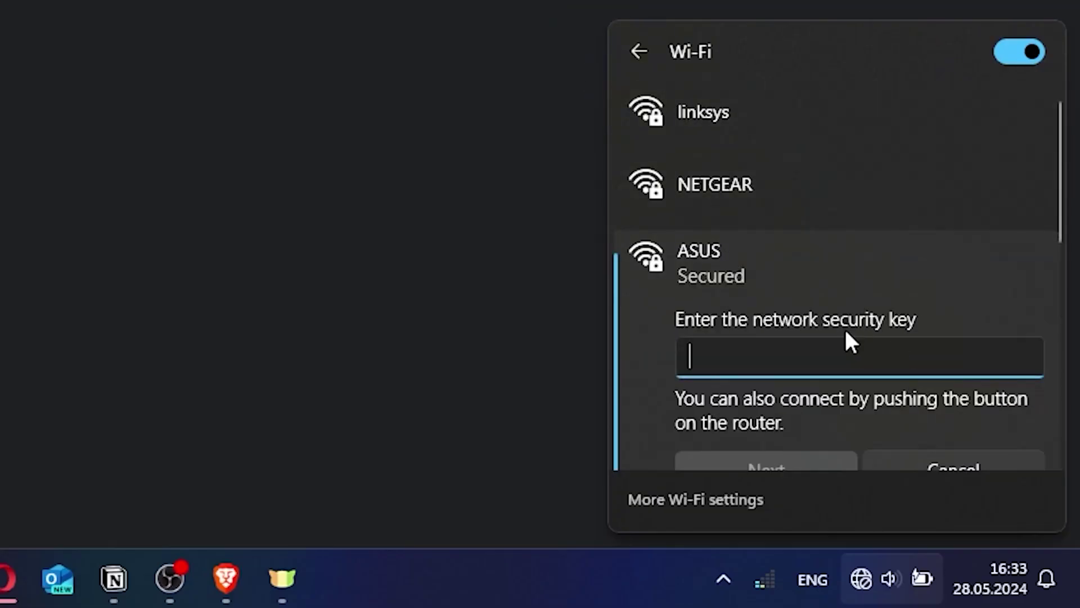
pyautogui.write('●●●●●●●●●●')
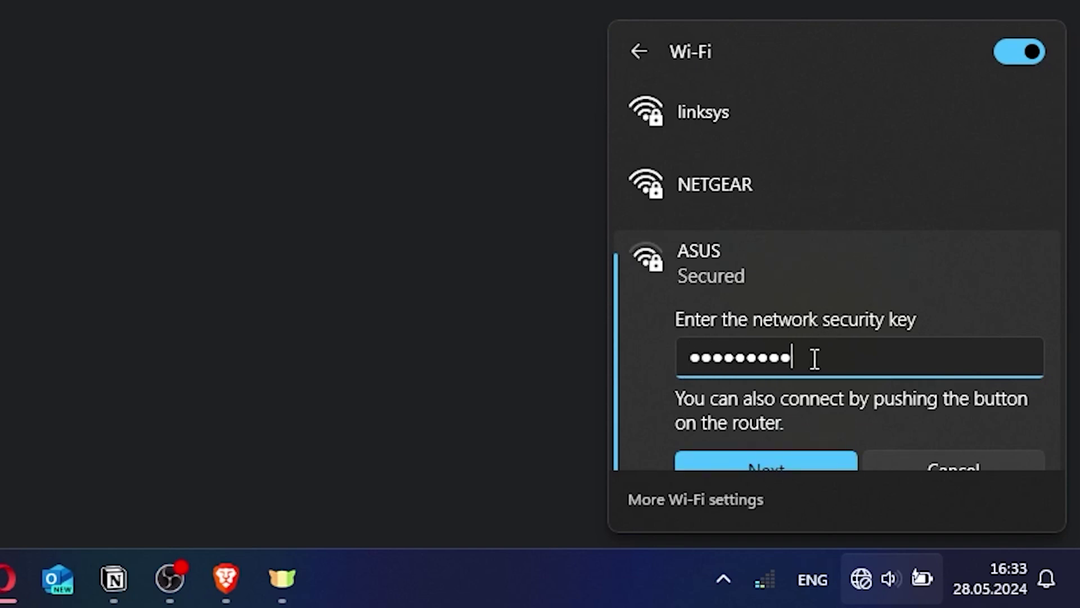
pyautogui.click(785, 458)
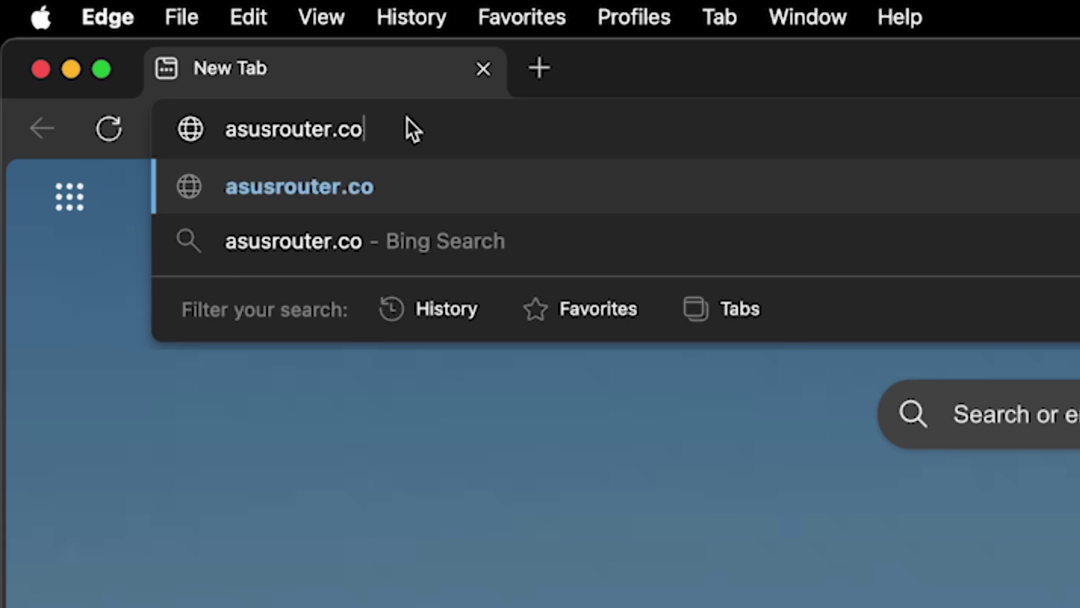
# Sign in to asusrouter.com as admin and confirm a router reboot
pyautogui.press('Return')
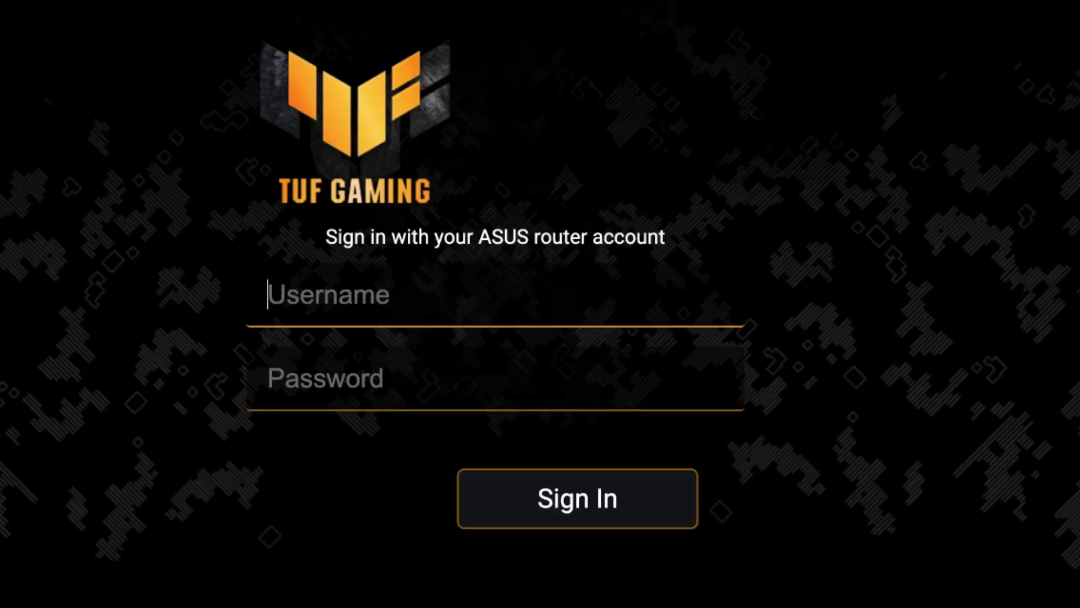
pyautogui.write('admin')
pyautogui.press('Tab')
pyautogui.write('**********')
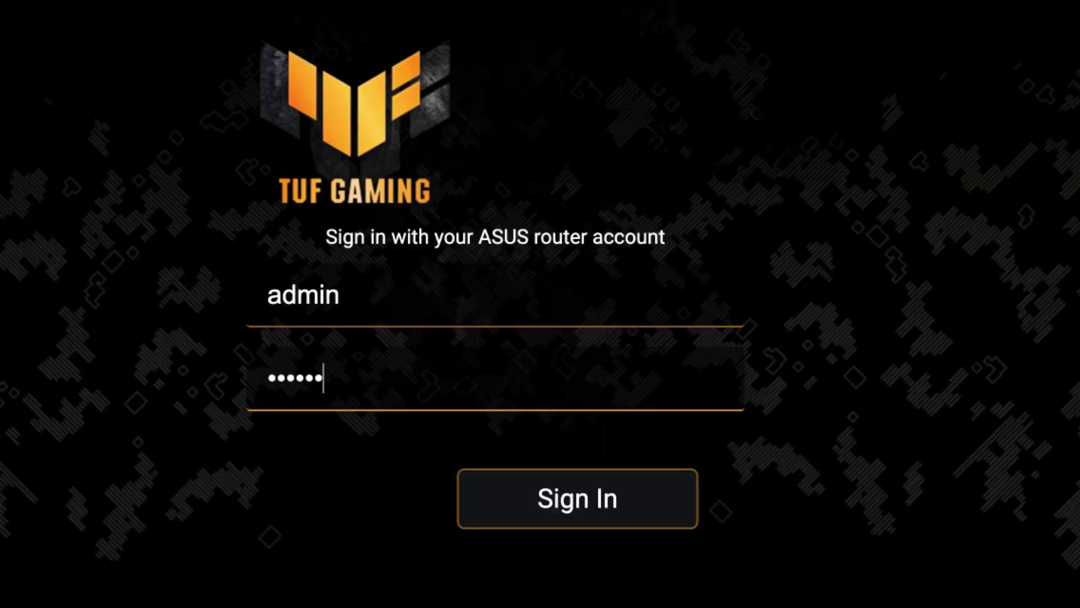
pyautogui.click(593, 505)
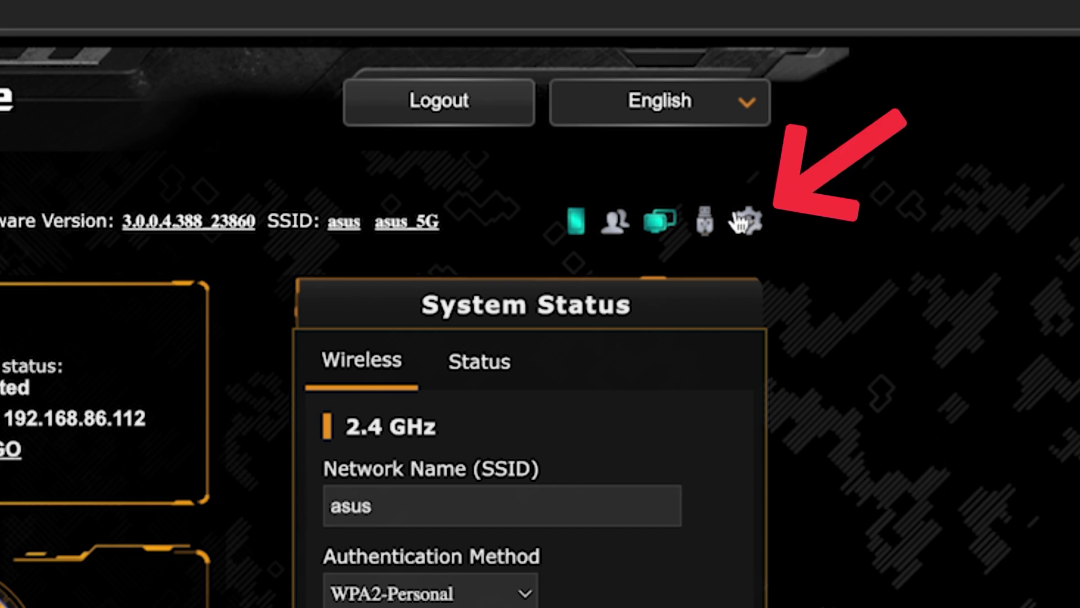
pyautogui.click(751, 221)
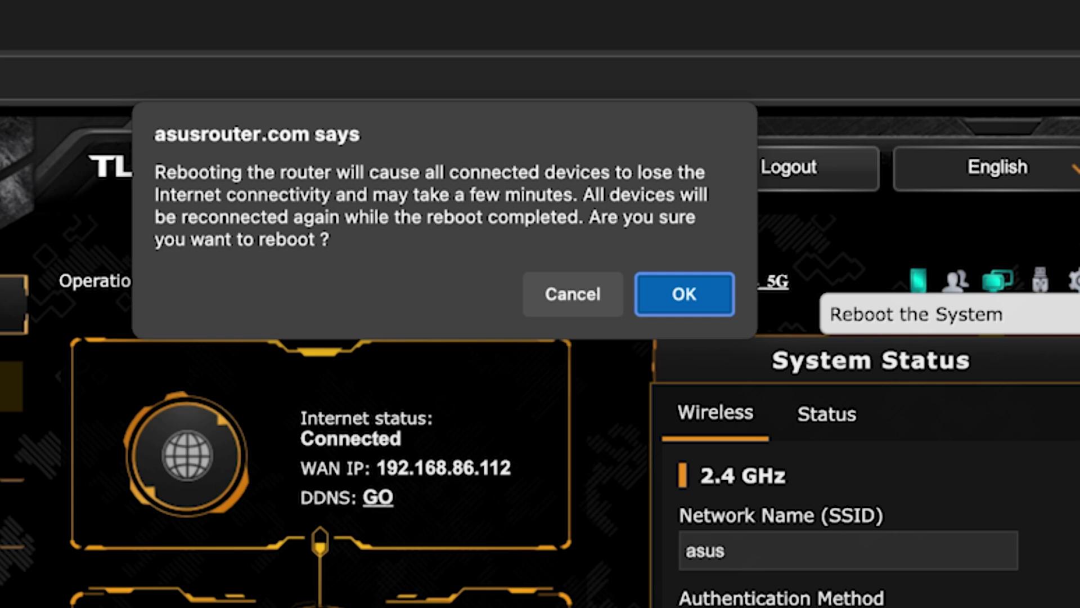
pyautogui.click(707, 292)
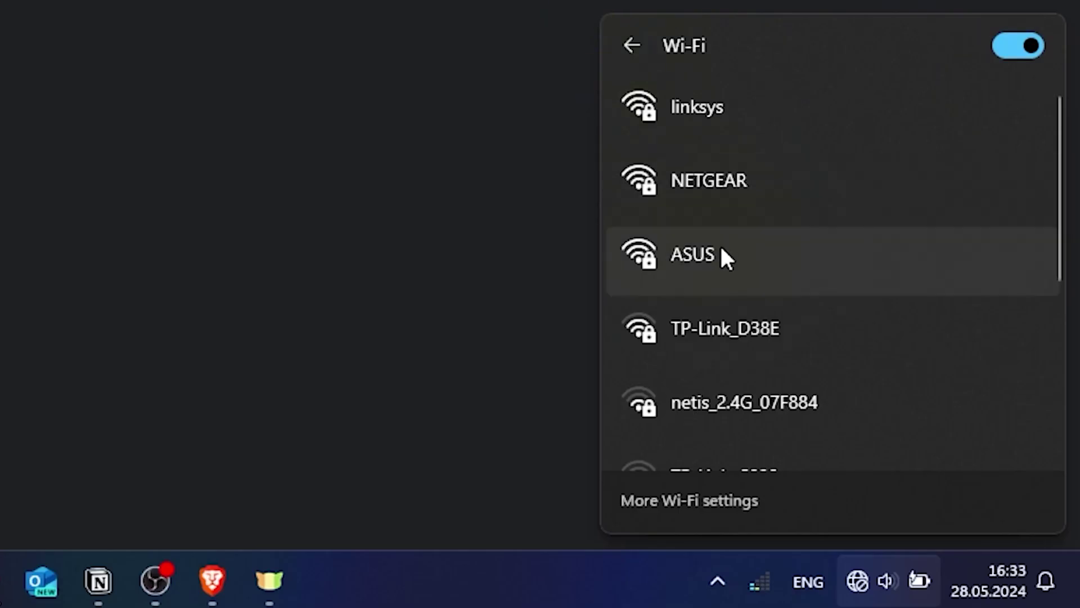
# Reconnect the computer to the ASUS Wi-Fi with its security key
pyautogui.click(720, 250)
pyautogui.click(948, 374)
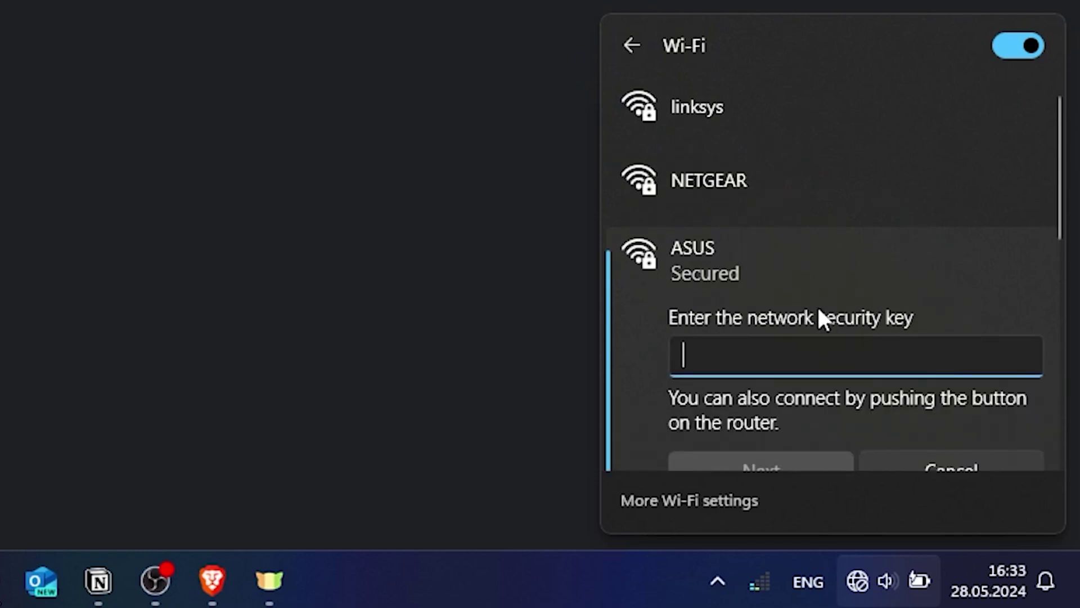
pyautogui.write('**********')
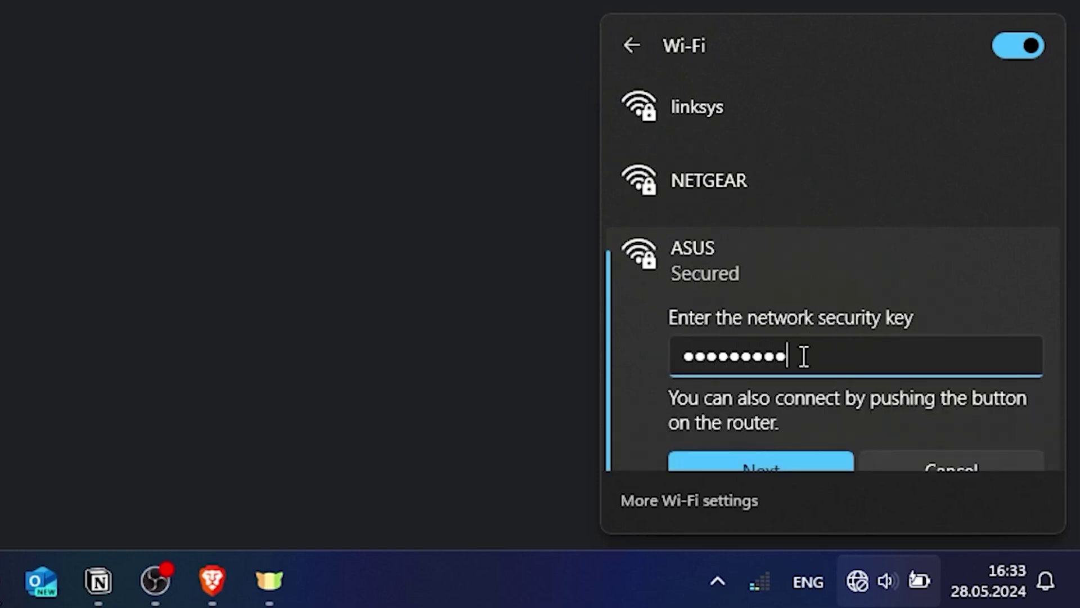
pyautogui.click(778, 451)
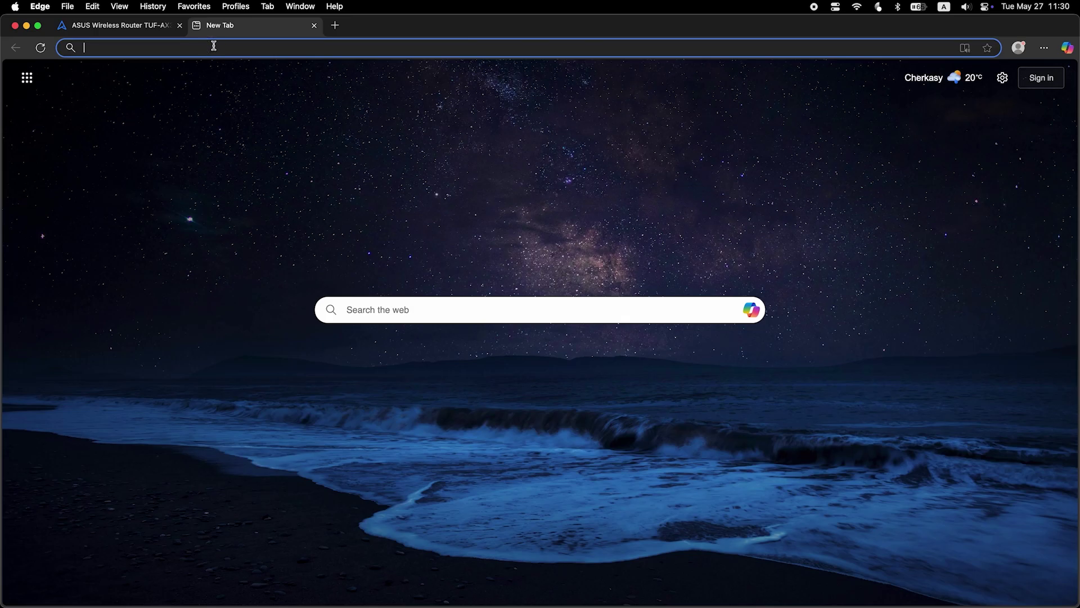
# Search for 'fff' in a new Edge tab to test internet access
pyautogui.write('fff')
pyautogui.press('Return')
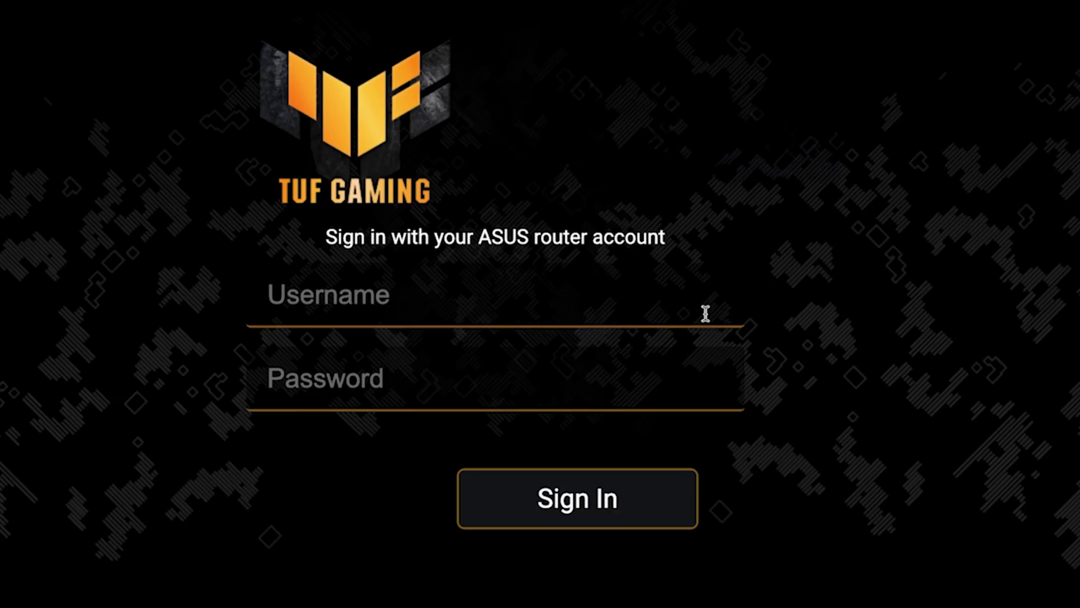
# Sign in to the router as admin with the router password
pyautogui.click(663, 253)
pyautogui.write('admin')
pyautogui.press('Tab')
pyautogui.write('•••••••••')
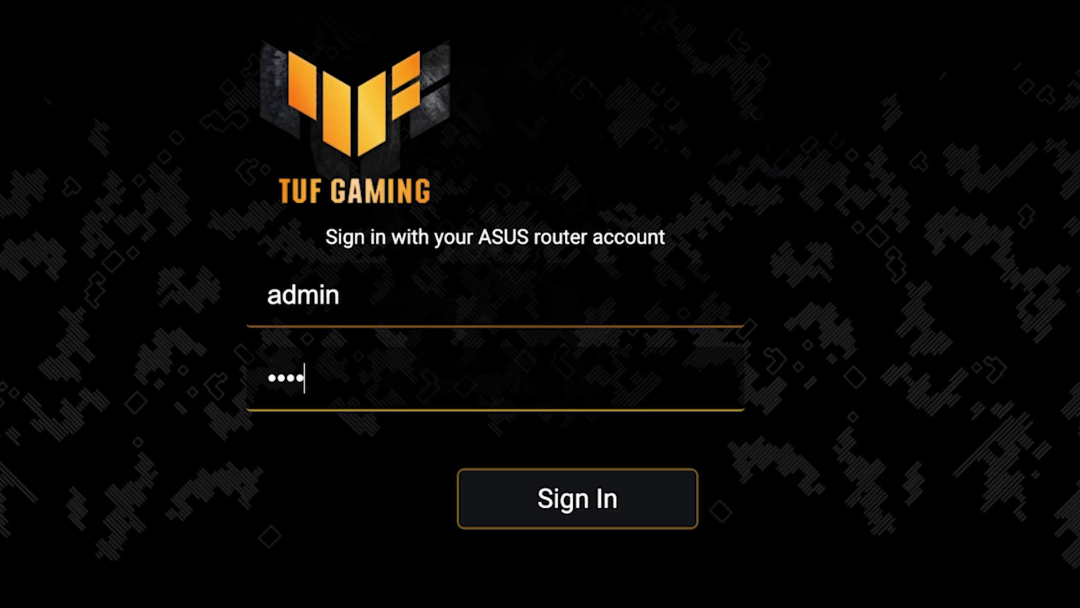
pyautogui.write('•')
pyautogui.click(584, 516)
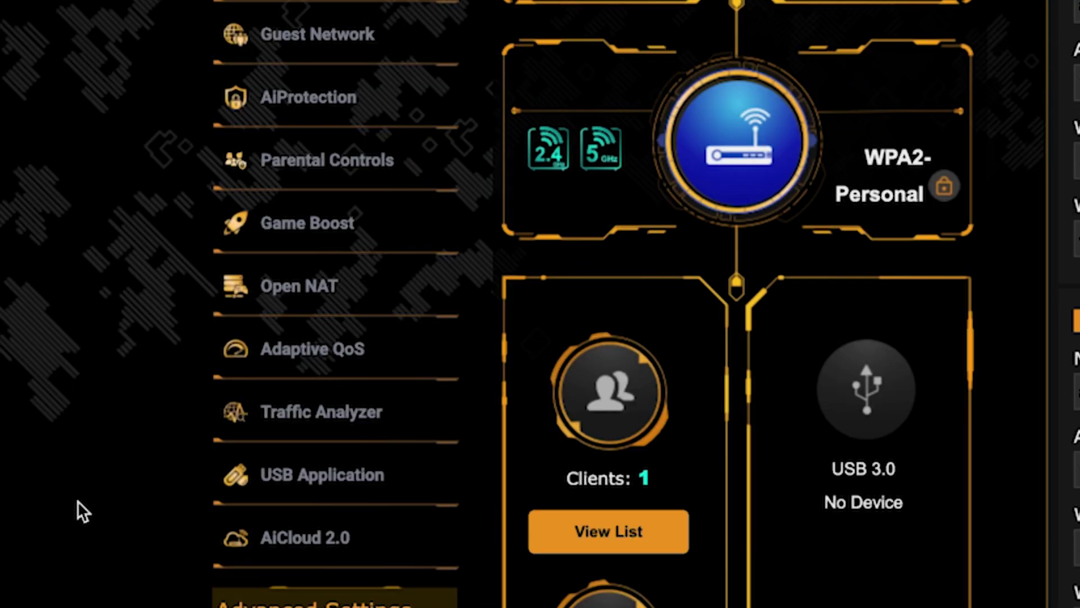
# Clone the computer's MAC address in the WAN settings and apply the change
pyautogui.scroll(-5, 76, 501)
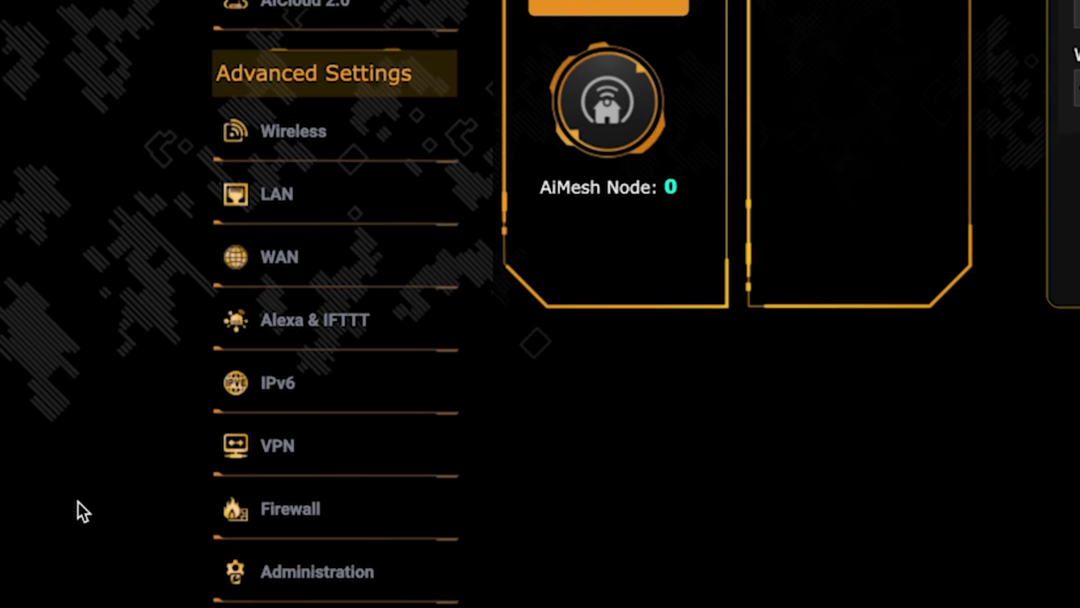
pyautogui.click(353, 262)
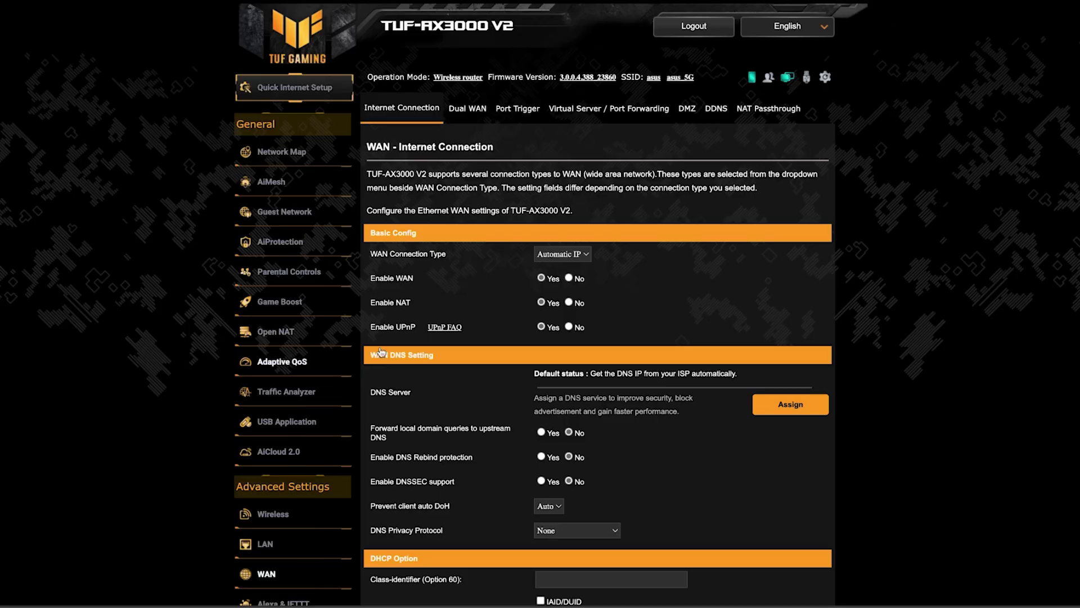
pyautogui.scroll(-3, 926, 356)
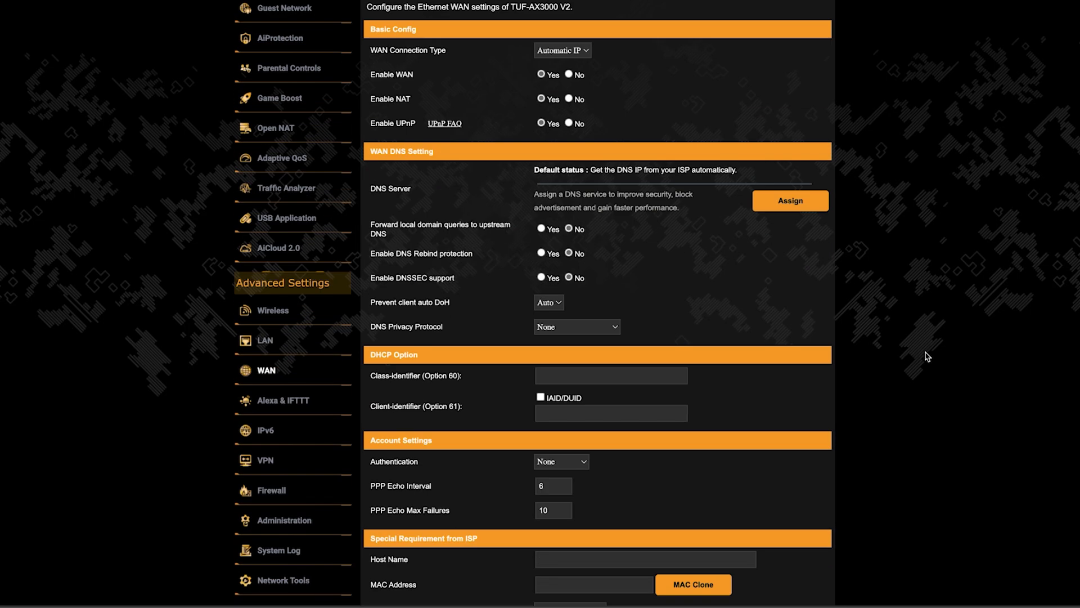
pyautogui.scroll(-3, 926, 356)
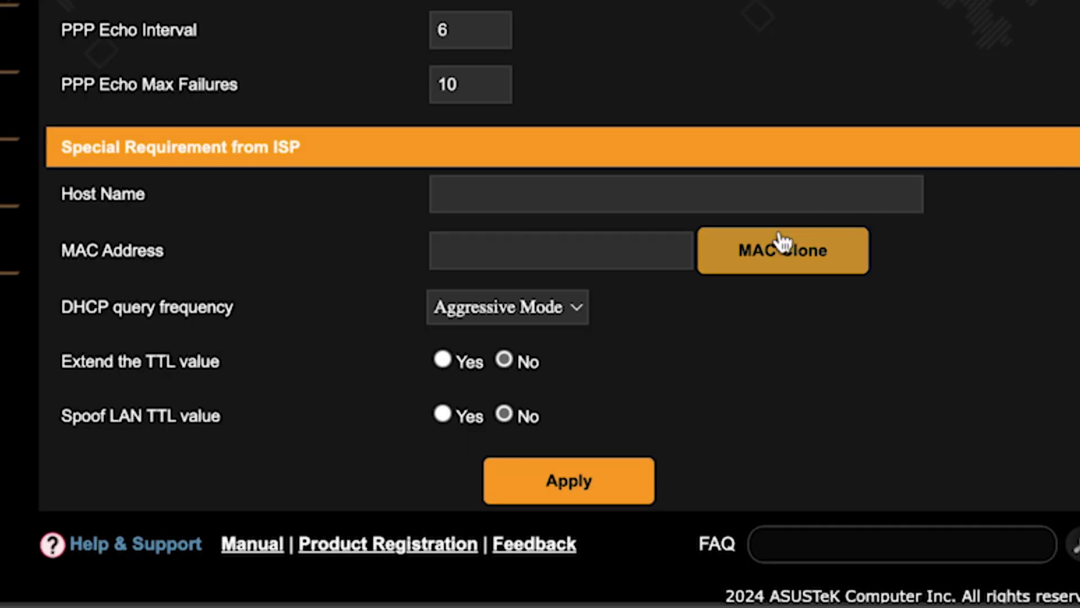
pyautogui.click(762, 248)
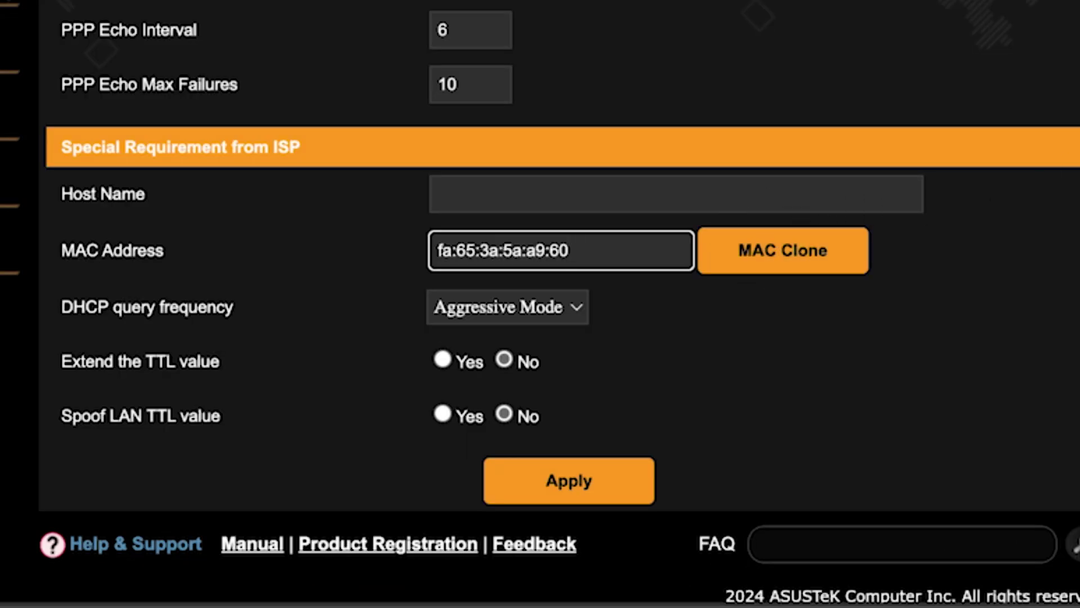
pyautogui.click(577, 477)
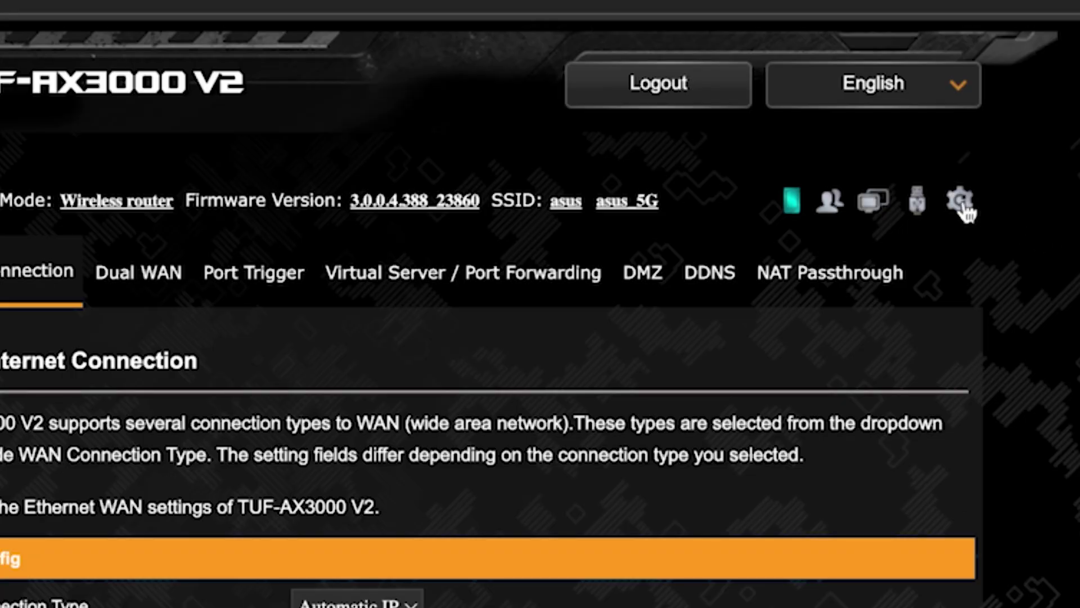
# Reboot the router from the top gear icon and confirm with OK
pyautogui.click(963, 200)
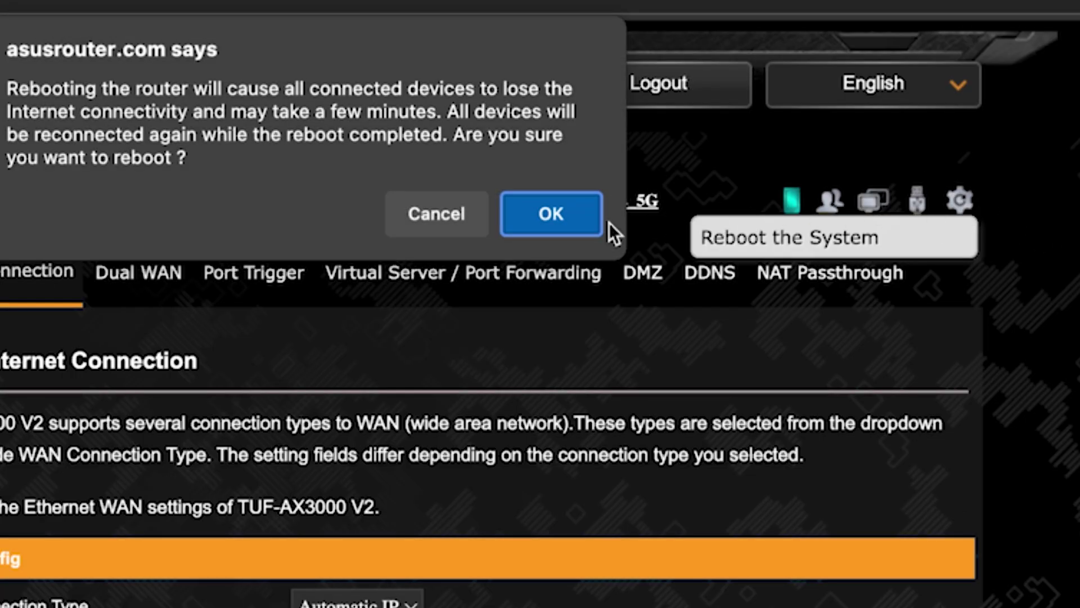
pyautogui.click(545, 216)
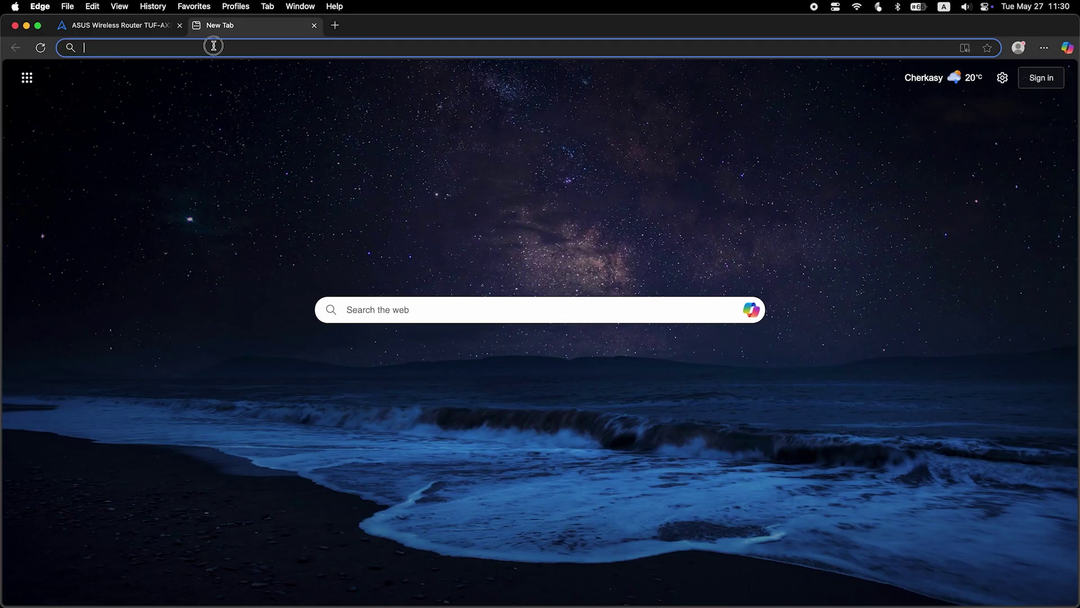
# Search for 'fff' in Edge to confirm the internet connection works
pyautogui.write('fff')
pyautogui.press('Return')
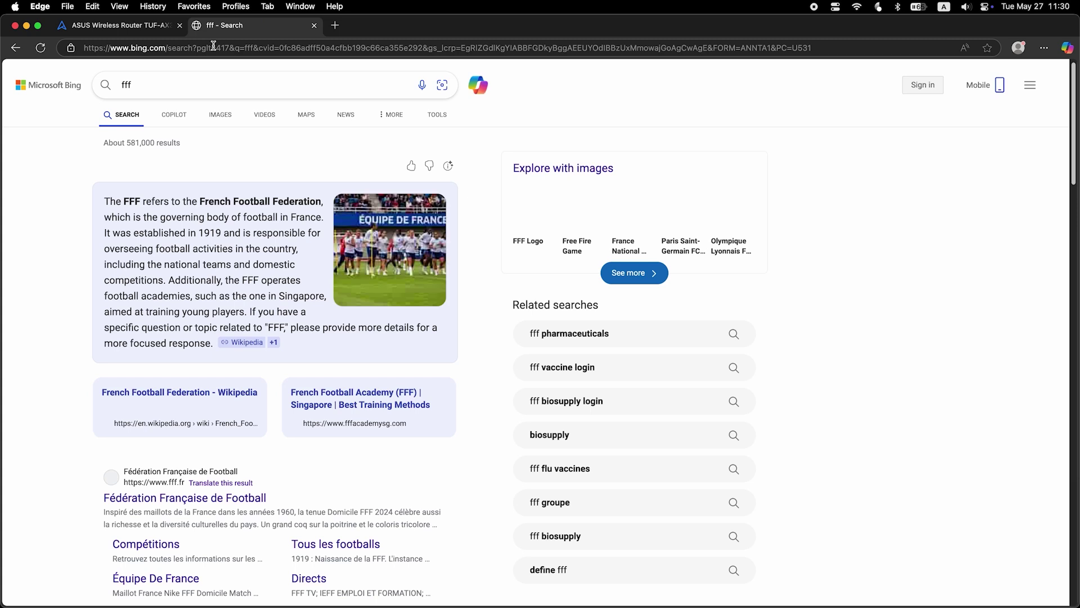